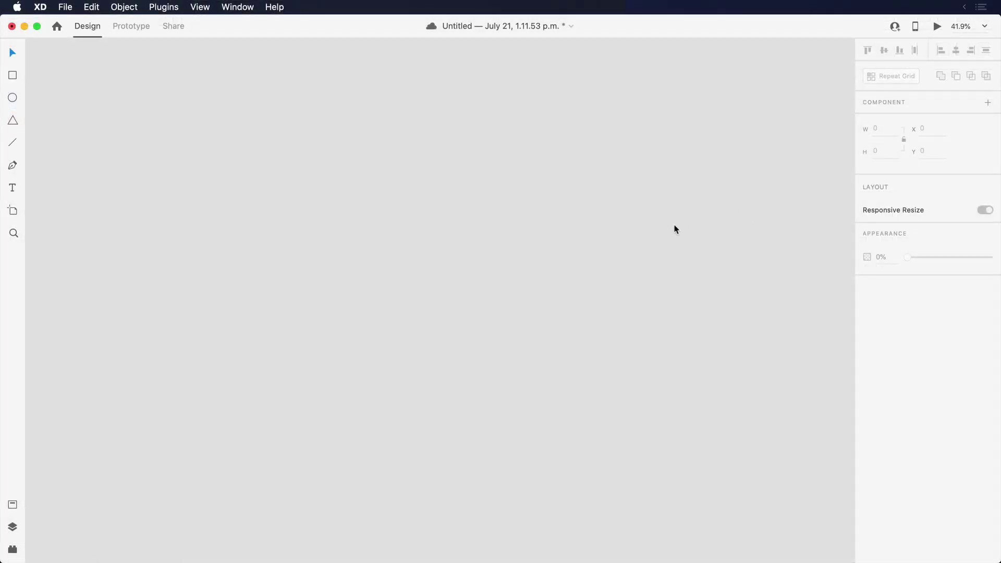
# Add a 1920×1080 Web 1920 artboard from the Artboard tool's presets.
pyautogui.click(14, 211)
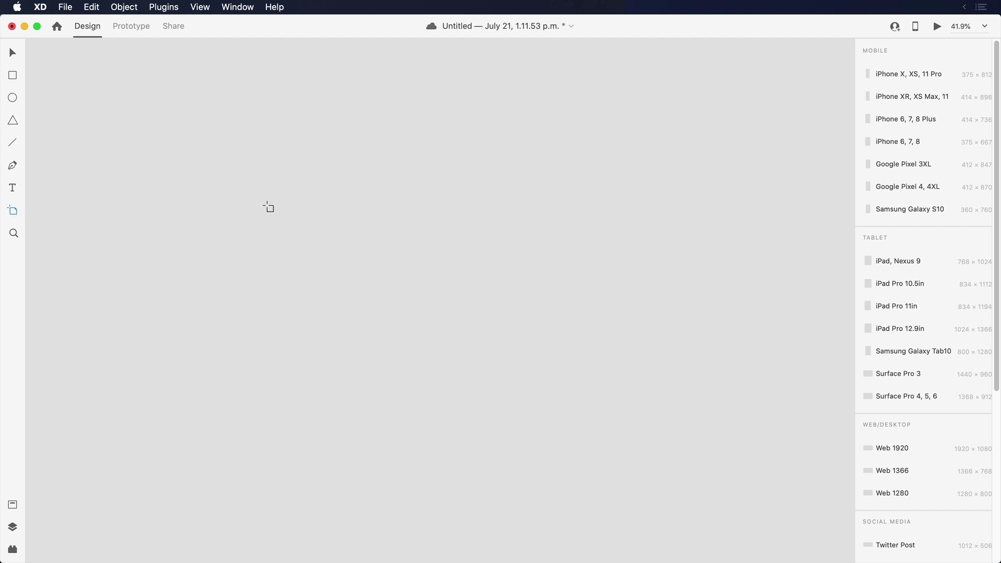
pyautogui.scroll(-2, 992, 219)
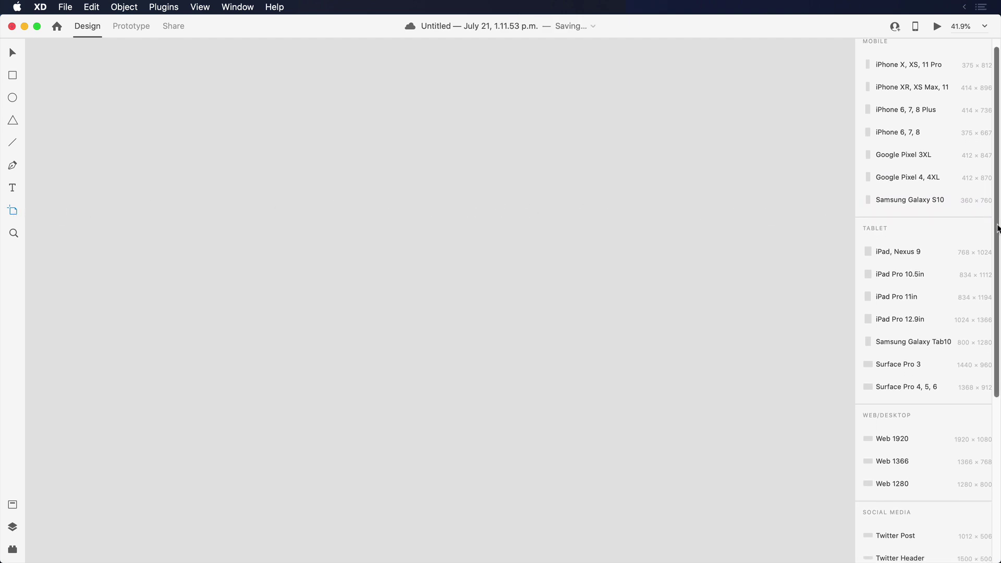
pyautogui.moveTo(996, 228); pyautogui.dragTo(999, 398)
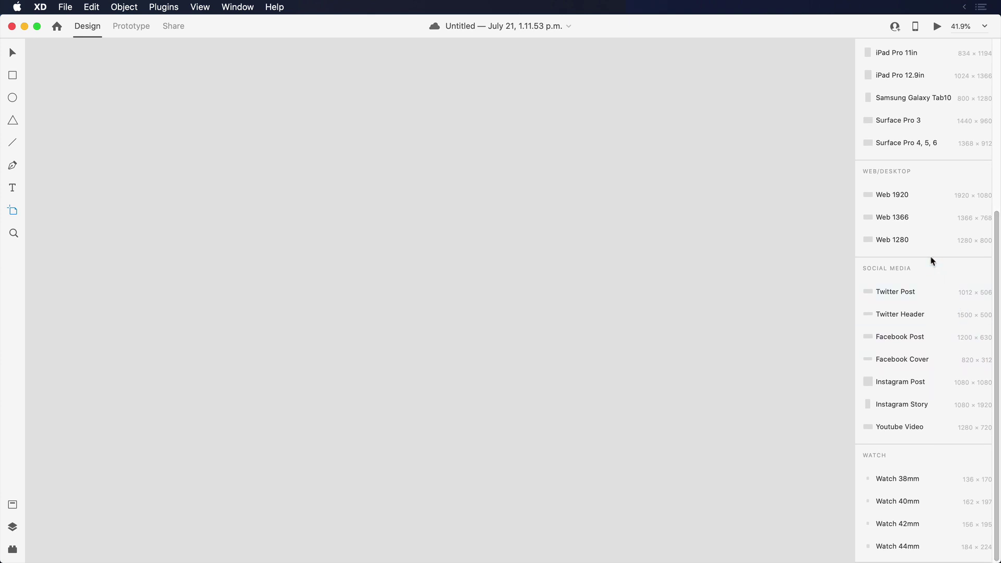
pyautogui.click(898, 195)
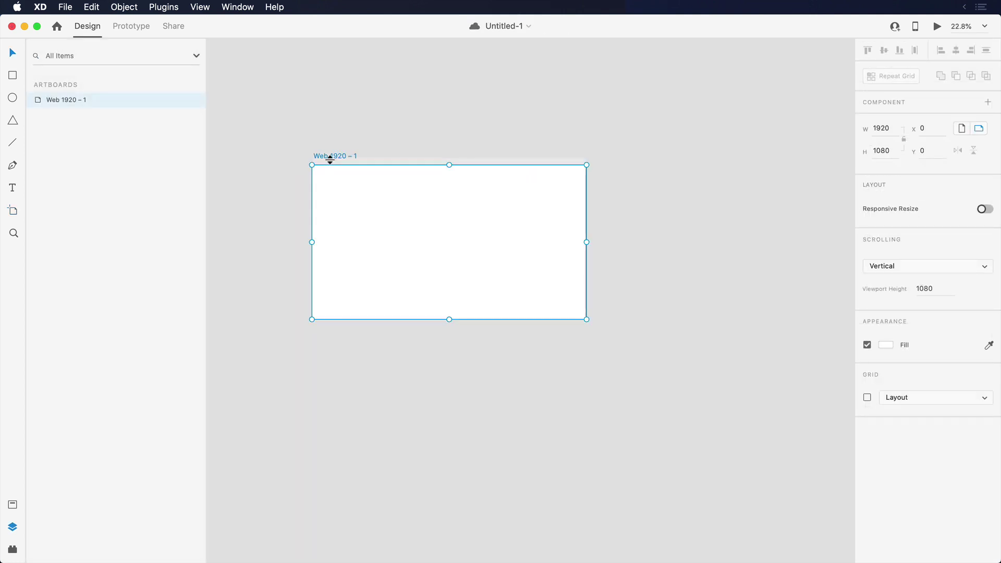
# Alt-drag the Web 1920 artboard into copies forming a 2×2 grid of artboards.
pyautogui.moveTo(332, 156); pyautogui.dragTo(337, 439)
pyautogui.moveTo(337, 441); pyautogui.dragTo(619, 441)
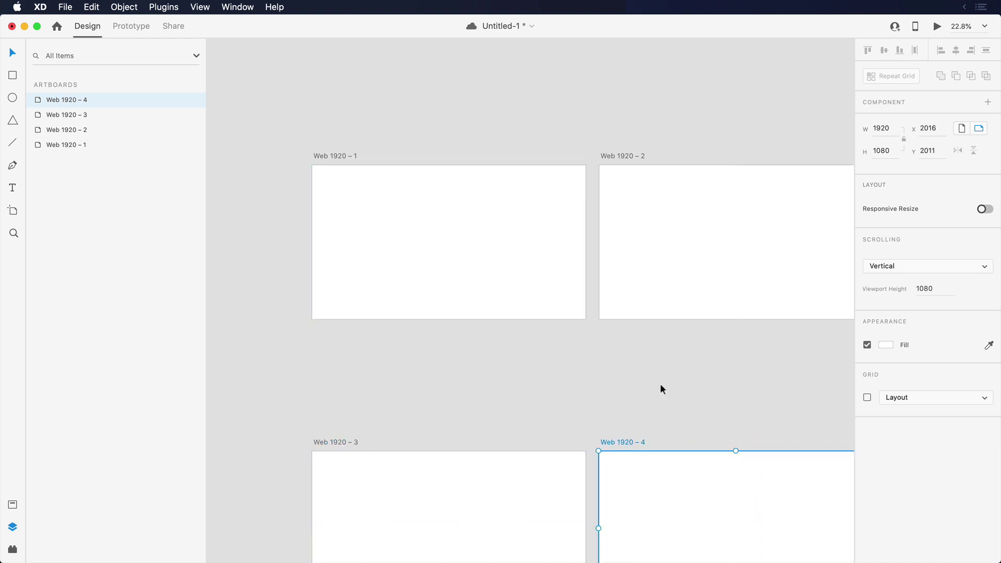
pyautogui.click(660, 388)
pyautogui.scroll(-3, 679, 369)
pyautogui.moveTo(758, 368); pyautogui.dragTo(666, 310)
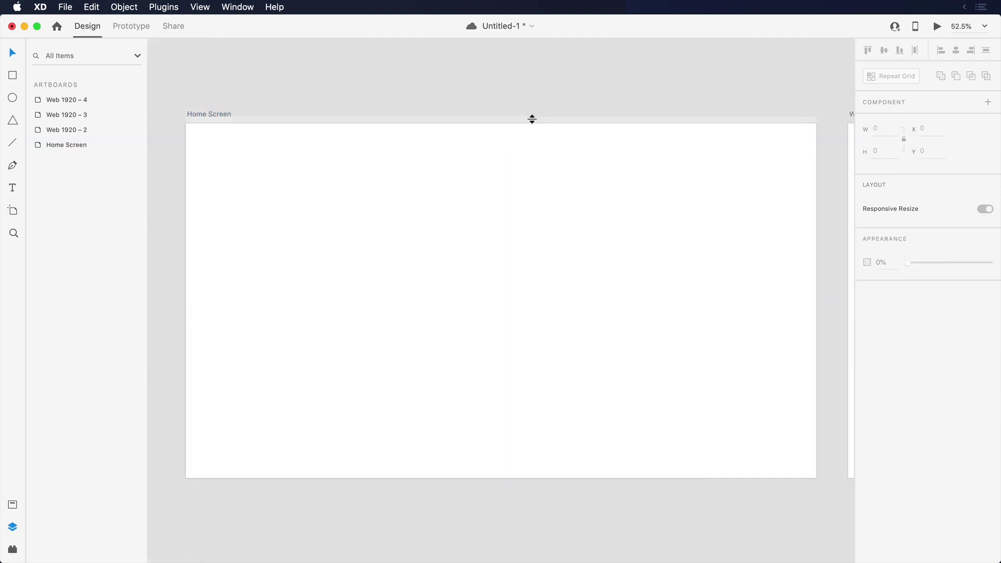
# Add a horizontal guide and margin guides, then draw a 208×80 rectangle at X 60, Y 0.
pyautogui.moveTo(532, 119); pyautogui.dragTo(532, 150)
pyautogui.moveTo(182, 192); pyautogui.dragTo(796, 204)
pyautogui.press('r')
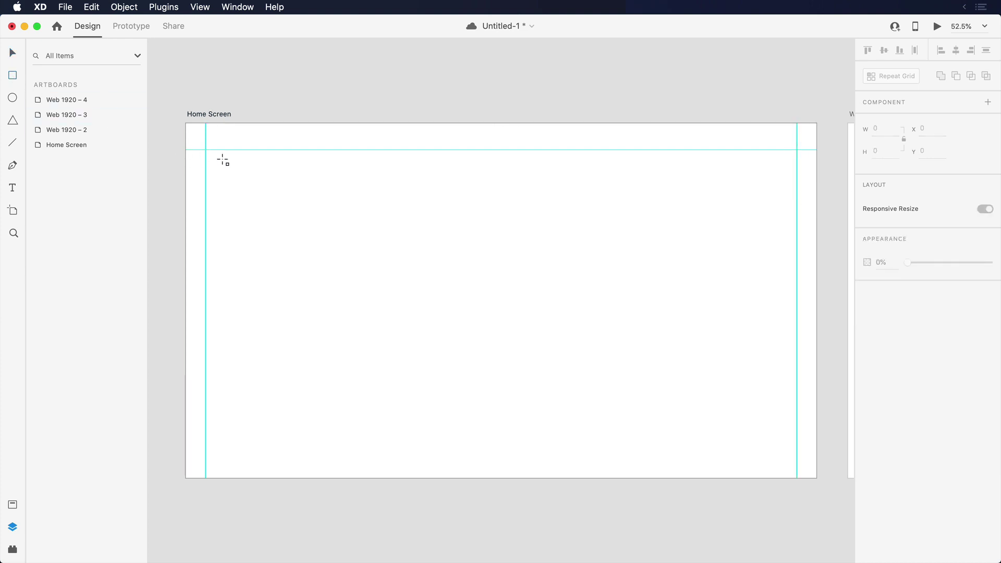
pyautogui.moveTo(223, 159)
pyautogui.mouseDown()
pyautogui.moveTo(293, 201)
pyautogui.moveTo(258, 149)
pyautogui.moveTo(238, 150)
pyautogui.mouseUp()
pyautogui.press('v')
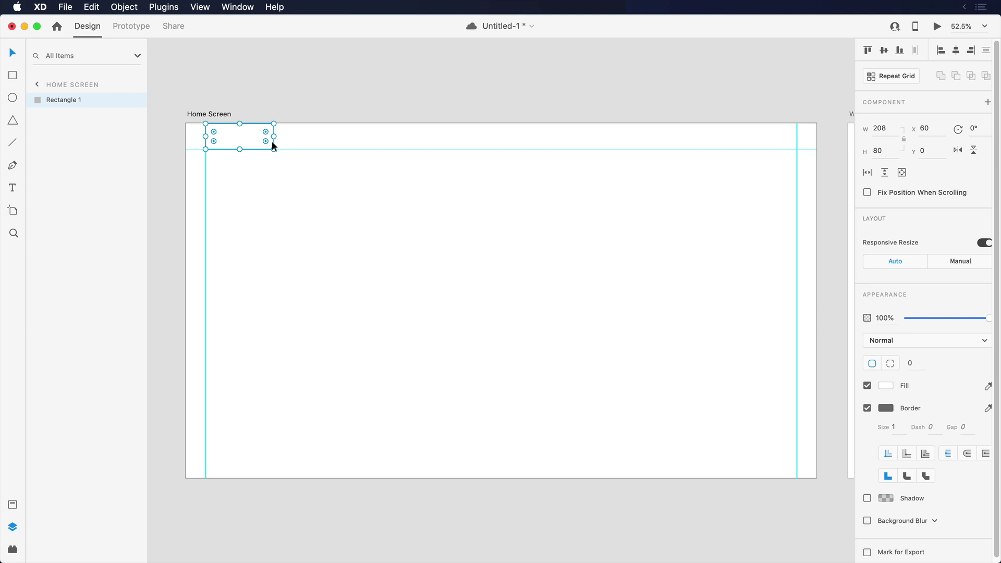
# Turn on Home Screen's layout grid and lower its margins to 62.
pyautogui.press('Escape')
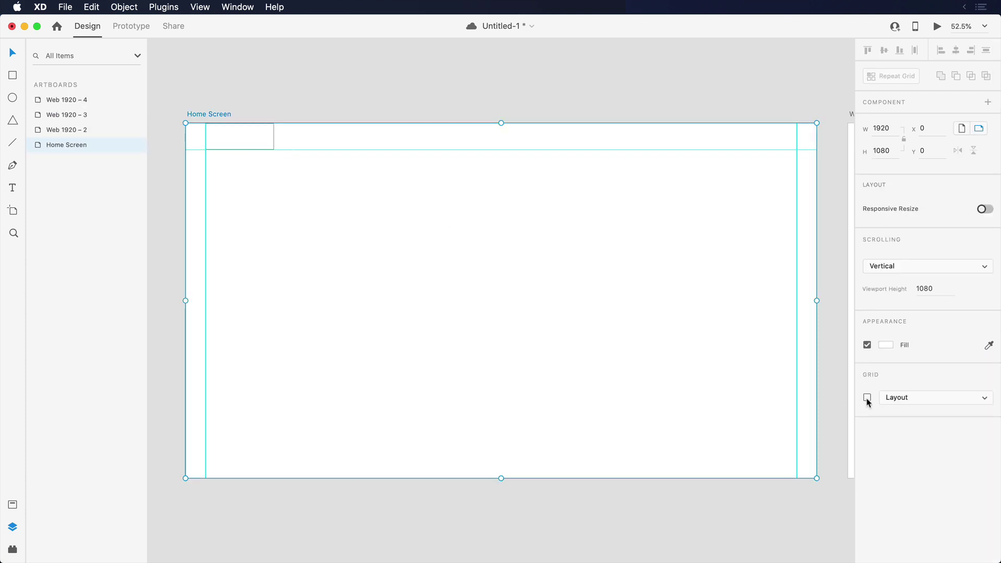
pyautogui.click(866, 398)
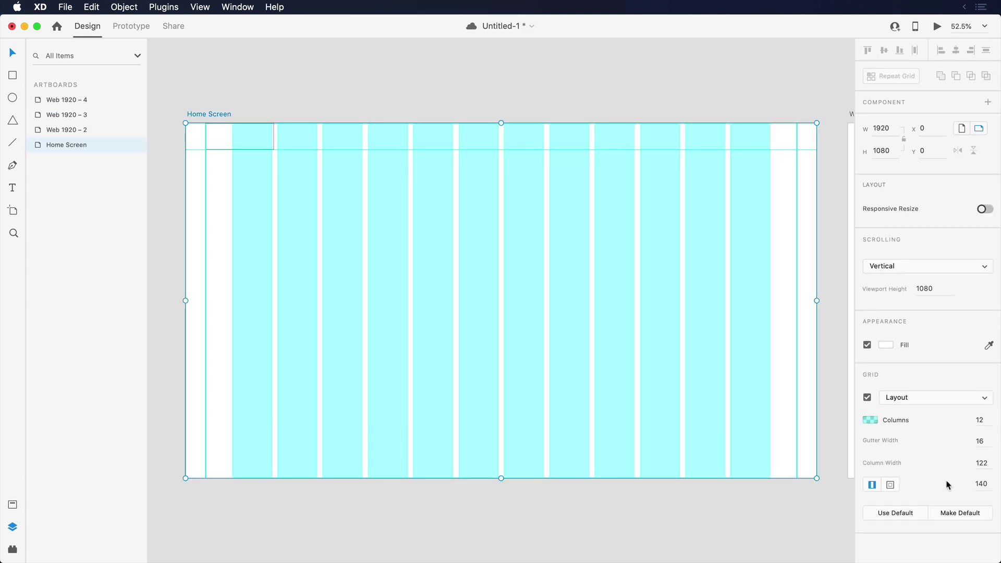
pyautogui.click(990, 483)
pyautogui.press('Down')
pyautogui.press('Down')
pyautogui.press('Down')
pyautogui.press('Down')
pyautogui.press('Down')
pyautogui.press('Down')
pyautogui.press('Down')
pyautogui.press('Down')
pyautogui.press('Down')
pyautogui.press('Down')
pyautogui.press('Down')
pyautogui.press('Down')
pyautogui.press('Down')
pyautogui.press('Down')
pyautogui.press('Down')
pyautogui.press('Down')
pyautogui.press('Down')
pyautogui.press('Down')
pyautogui.press('Down')
pyautogui.press('Down')
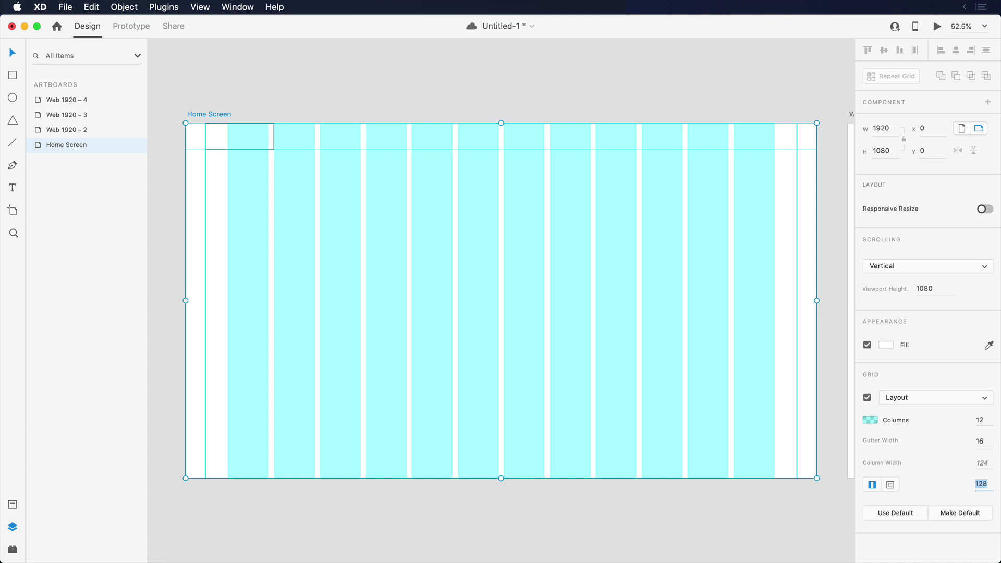
pyautogui.press('Down')
pyautogui.press('Down')
pyautogui.press('Down')
pyautogui.press('Down')
pyautogui.press('Down')
pyautogui.press('Down')
pyautogui.press('Down')
pyautogui.press('Down')
pyautogui.press('Down')
pyautogui.press('Down')
pyautogui.press('Down')
pyautogui.press('Down')
pyautogui.press('Down')
pyautogui.press('Down')
pyautogui.press('Down')
pyautogui.press('Down')
pyautogui.press('Down')
pyautogui.press('Down')
pyautogui.press('Down')
pyautogui.press('Down')
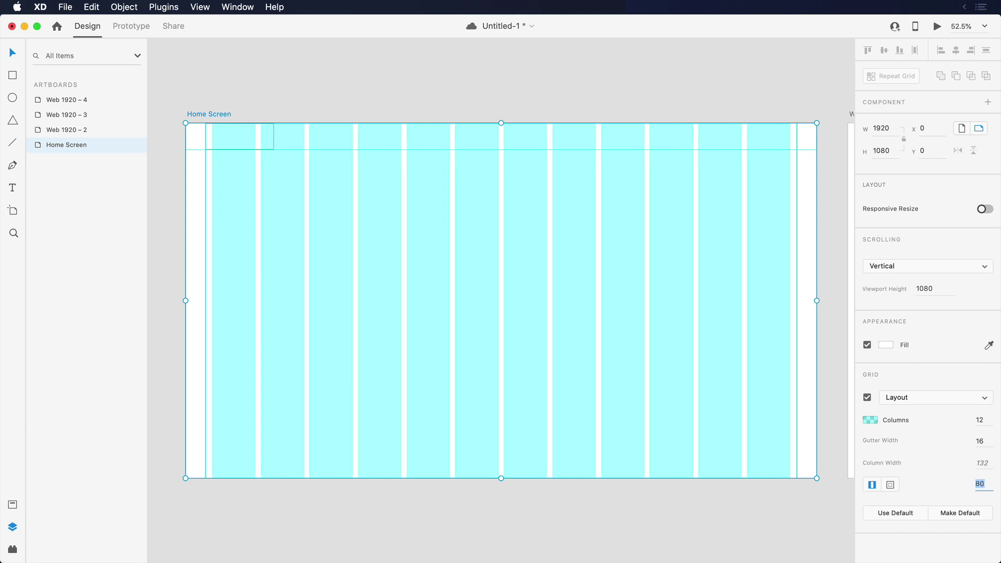
pyautogui.press('Down')
# Draw a wide banner rectangle below the header and stretch it to the right guide.
pyautogui.press('r')
pyautogui.moveTo(219, 169)
pyautogui.mouseDown()
pyautogui.moveTo(404, 235)
pyautogui.moveTo(767, 288)
pyautogui.moveTo(733, 289)
pyautogui.mouseUp()
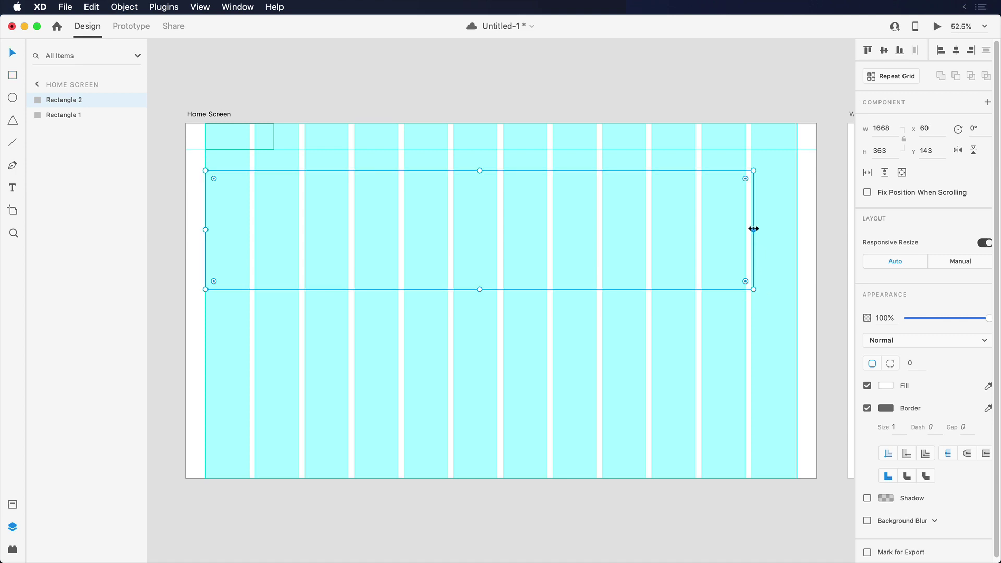
pyautogui.moveTo(753, 228); pyautogui.dragTo(790, 230)
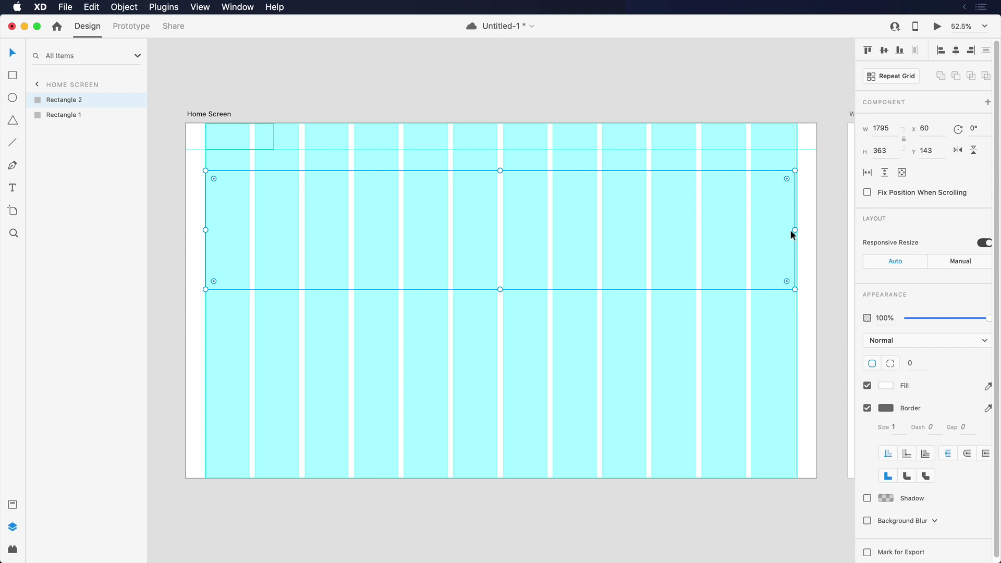
pyautogui.click(815, 297)
pyautogui.moveTo(815, 297)
pyautogui.mouseDown()
pyautogui.moveTo(748, 301)
pyautogui.moveTo(815, 297)
pyautogui.mouseUp()
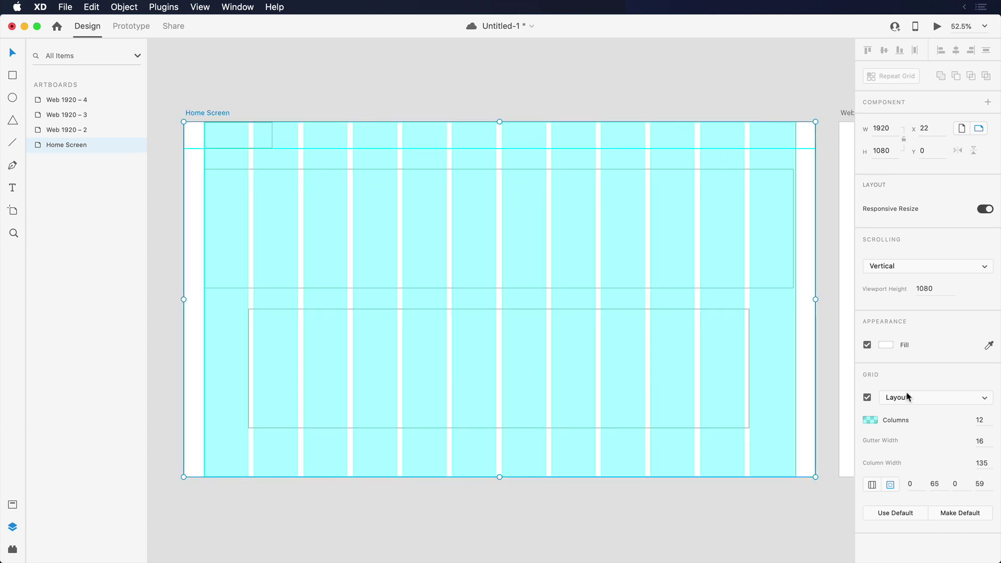
# Switch the Home Screen layout grid from columns to Square.
pyautogui.click(907, 397)
pyautogui.click(918, 407)
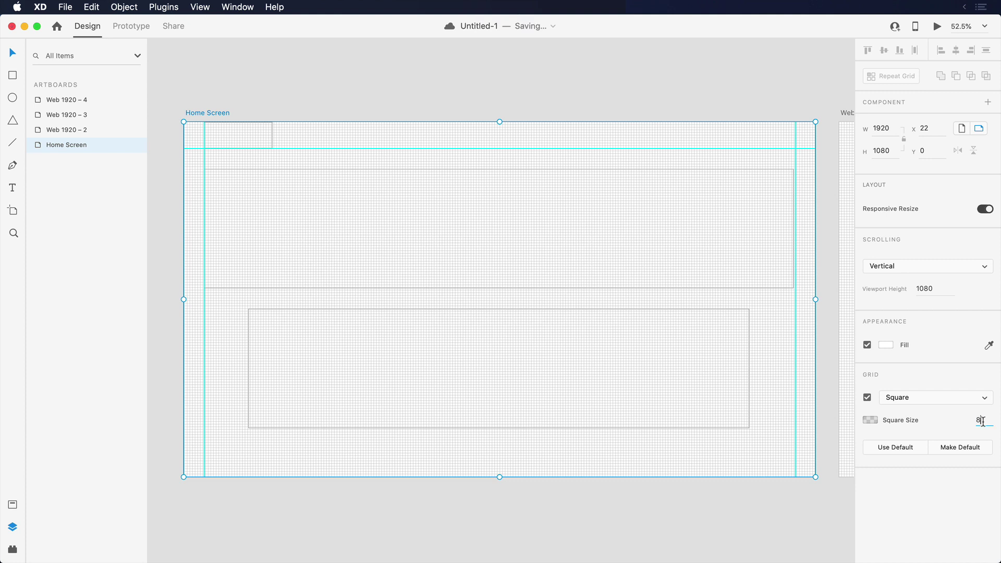
pyautogui.click(512, 312)
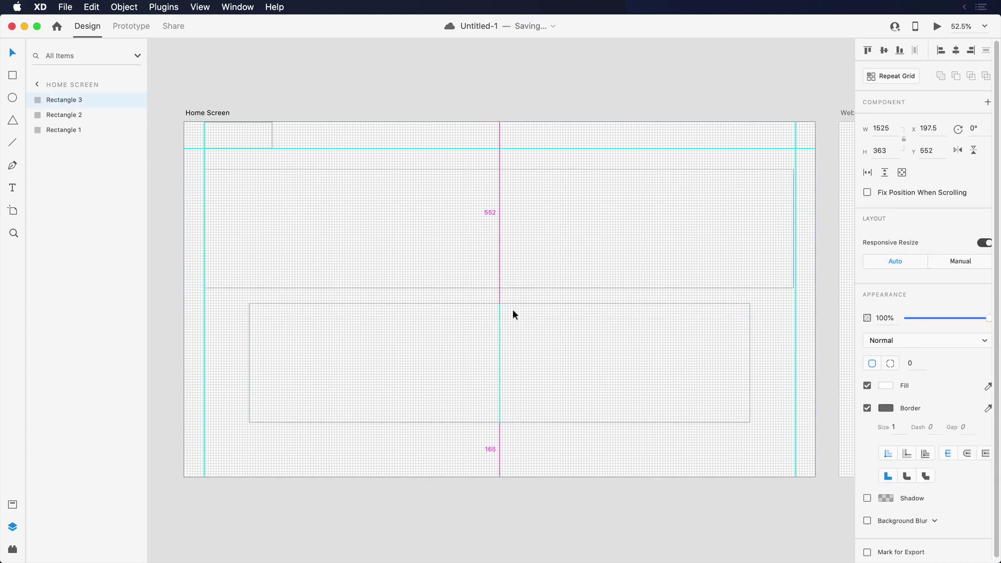
# Nudge the lower rectangle with the arrow keys to X 208, Y 560.
pyautogui.moveTo(512, 311); pyautogui.dragTo(514, 311)
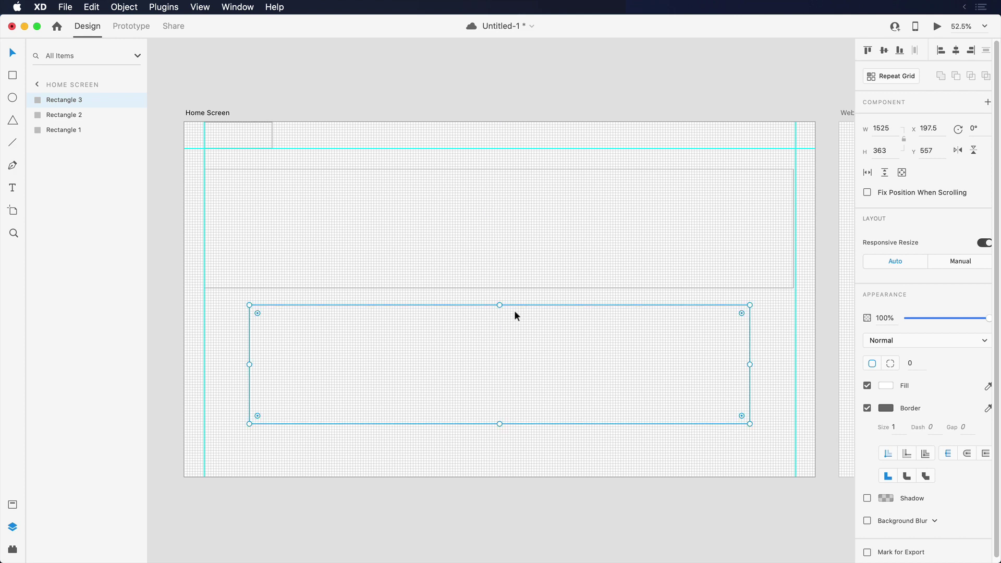
pyautogui.hotkey('shift', 'Right')
pyautogui.hotkey('shift', 'Right')
pyautogui.hotkey('shift', 'Right')
pyautogui.hotkey('shift', 'Right')
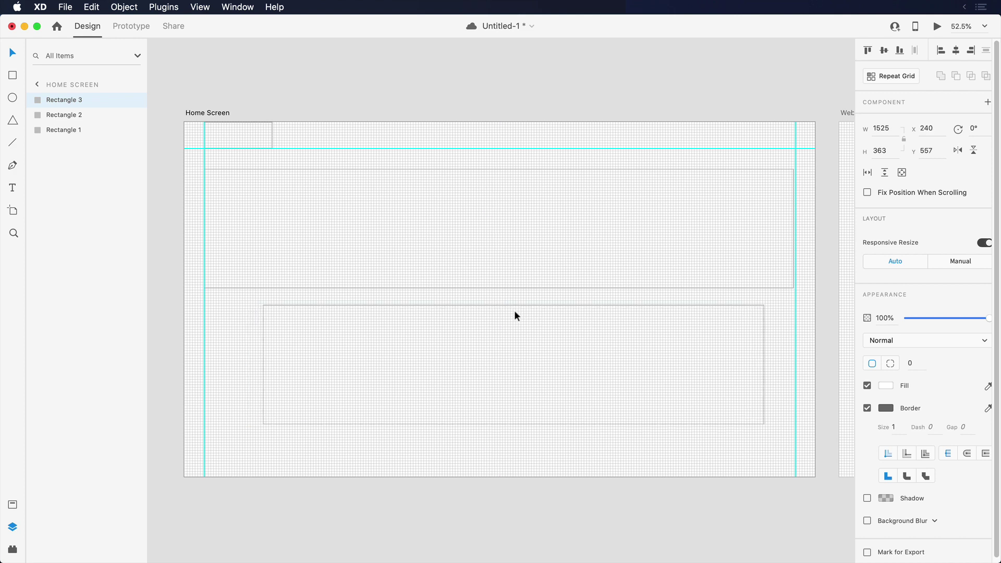
pyautogui.press('Down')
pyautogui.press('Down')
pyautogui.press('Down')
pyautogui.hotkey('shift', 'Left')
pyautogui.press('Left')
pyautogui.press('Left')
pyautogui.press('Left')
pyautogui.press('Left')
pyautogui.press('Left')
pyautogui.press('Left')
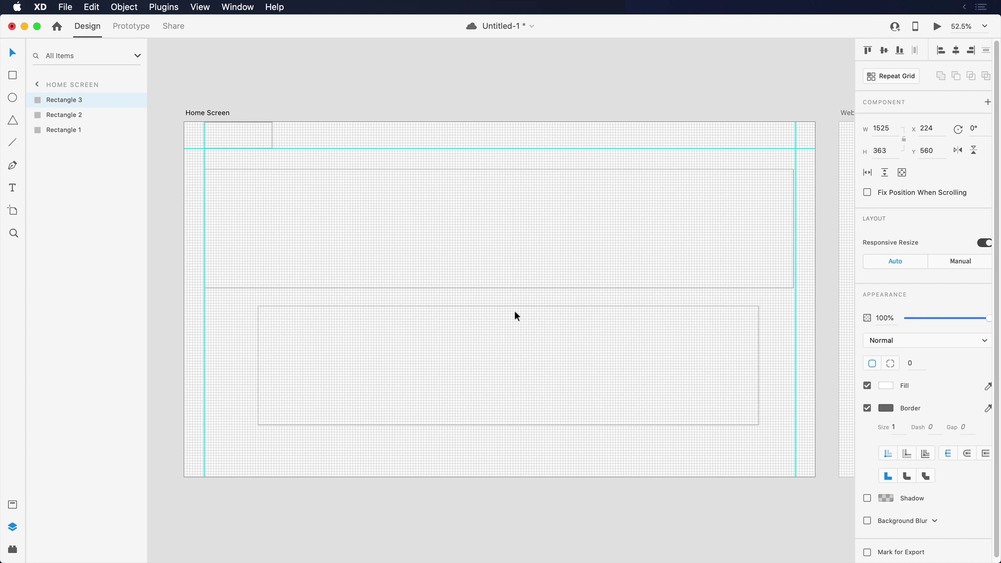
pyautogui.hotkey('shift', 'Left')
pyautogui.press('Left')
pyautogui.press('Left')
pyautogui.press('Left')
pyautogui.press('Left')
pyautogui.press('Left')
pyautogui.press('Left')
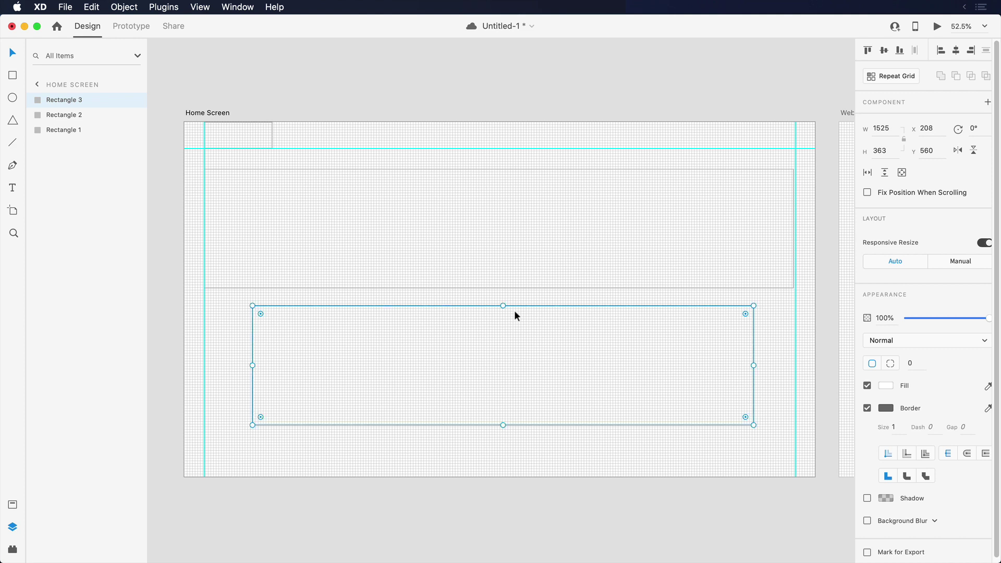
pyautogui.scroll(10, 247, 298)
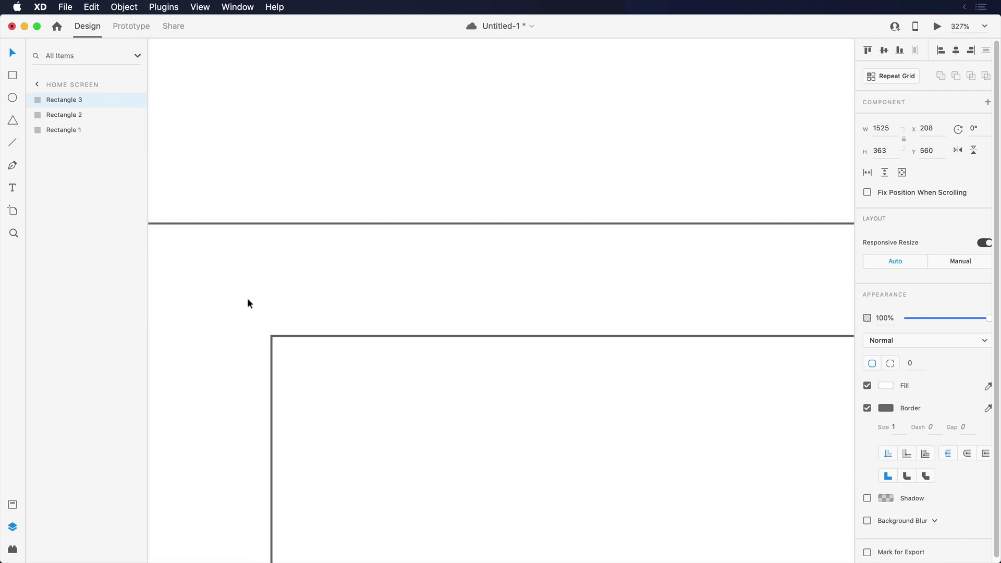
pyautogui.press('Left')
pyautogui.press('Left')
pyautogui.press('Left')
pyautogui.press('Left')
pyautogui.press('Left')
pyautogui.press('Left')
pyautogui.press('Left')
pyautogui.press('Left')
pyautogui.press('Left')
pyautogui.press('Left')
pyautogui.press('Left')
pyautogui.press('Left')
pyautogui.press('Left')
pyautogui.press('Left')
pyautogui.press('Left')
pyautogui.press('Left')
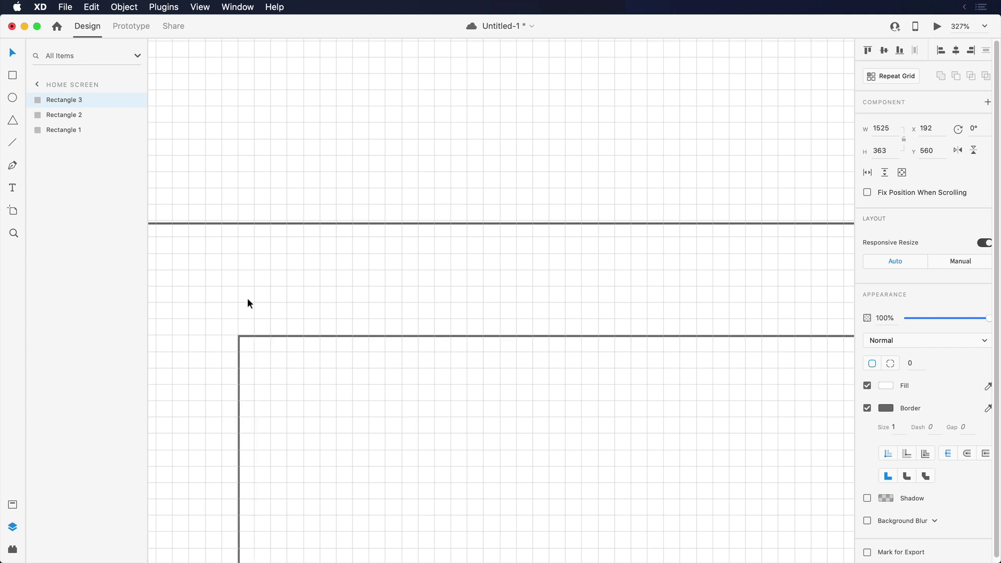
pyautogui.press('Left')
pyautogui.press('Left')
pyautogui.press('Left')
pyautogui.press('Left')
pyautogui.press('Left')
pyautogui.press('Left')
pyautogui.press('Left')
pyautogui.press('Left')
pyautogui.press('Right')
pyautogui.press('Right')
pyautogui.press('Right')
pyautogui.press('Right')
pyautogui.press('Right')
pyautogui.press('Right')
pyautogui.press('Right')
pyautogui.press('Right')
pyautogui.press('Right')
pyautogui.press('Right')
pyautogui.press('Right')
pyautogui.press('Right')
pyautogui.press('Right')
pyautogui.press('Right')
pyautogui.press('Right')
pyautogui.press('Right')
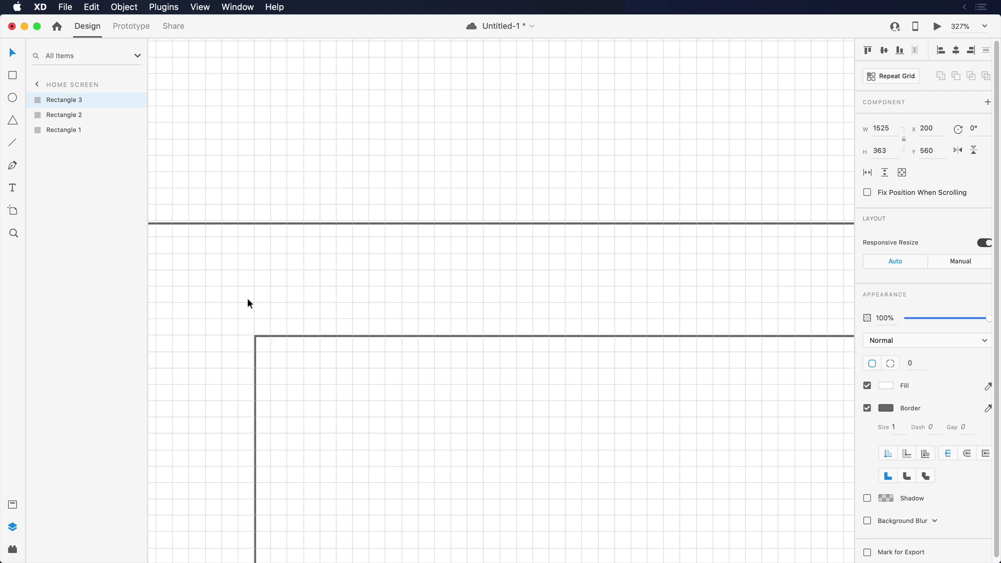
pyautogui.press('Right')
pyautogui.press('Right')
pyautogui.press('Right')
pyautogui.press('Right')
pyautogui.press('Right')
pyautogui.press('Right')
pyautogui.press('Right')
pyautogui.press('Right')
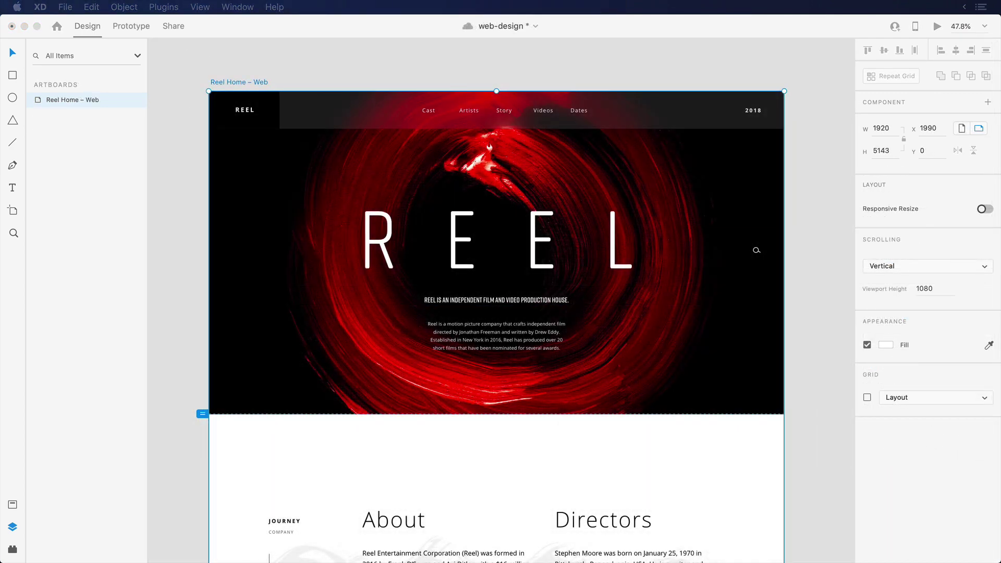
# Save the web-design file and scroll down to the film cards, winners band and gallery.
pyautogui.press('super+s')
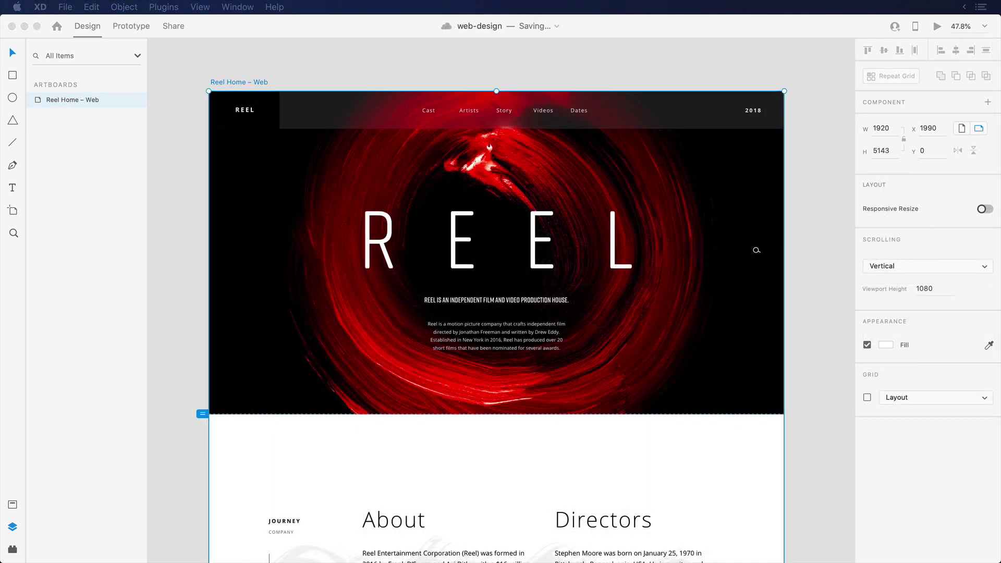
pyautogui.scroll(-5, 551, 320)
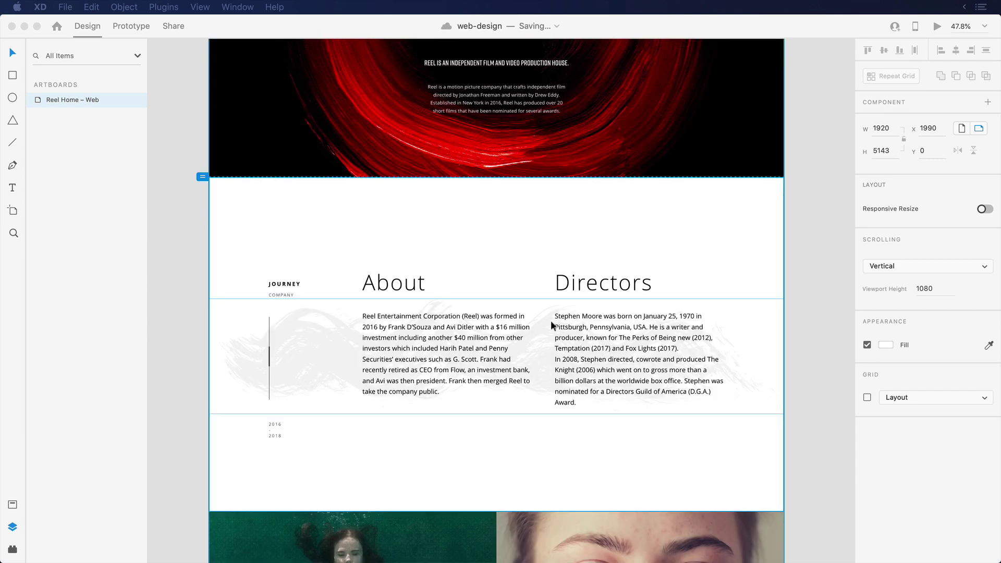
pyautogui.scroll(-7, 550, 320)
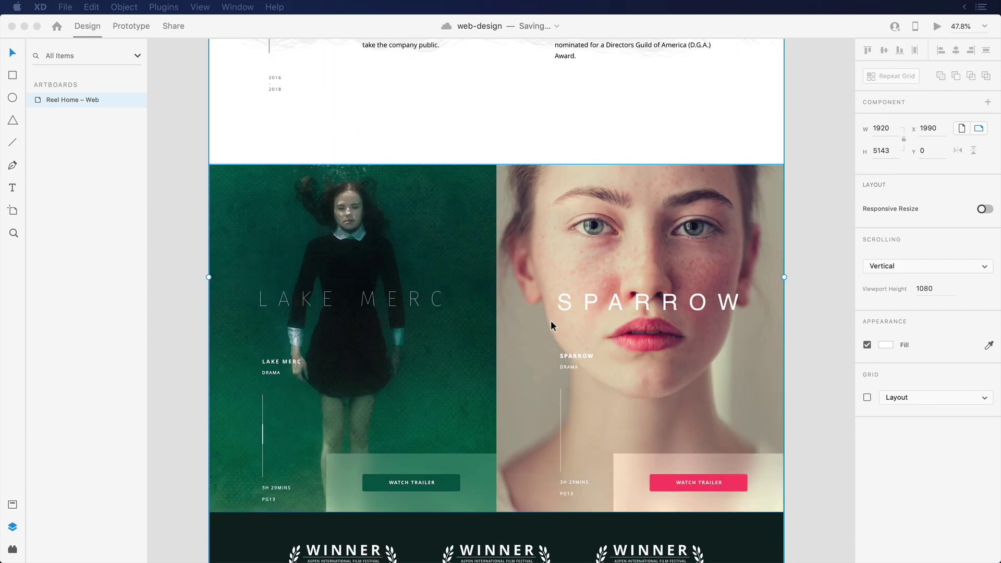
pyautogui.scroll(-3, 551, 320)
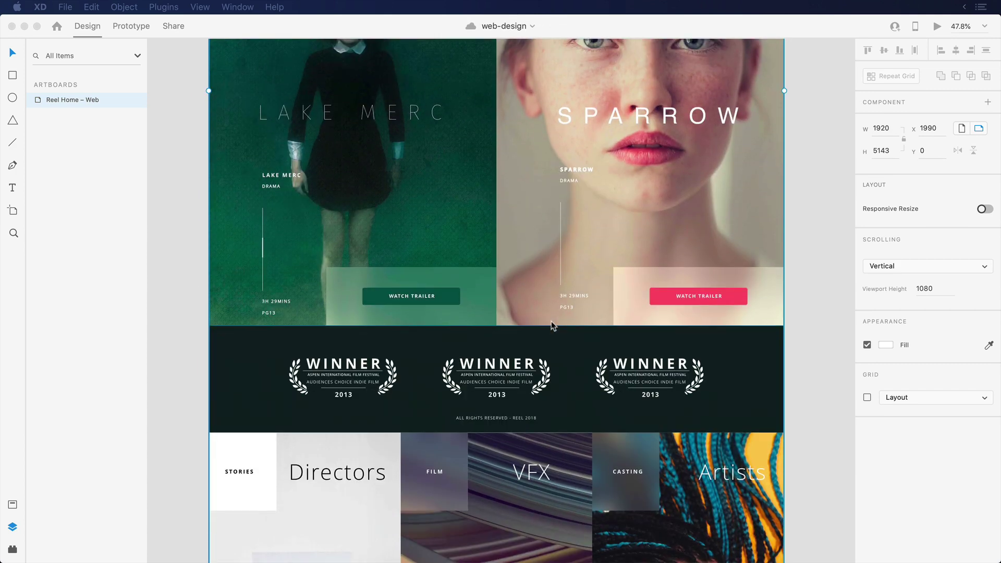
pyautogui.scroll(-5, 551, 321)
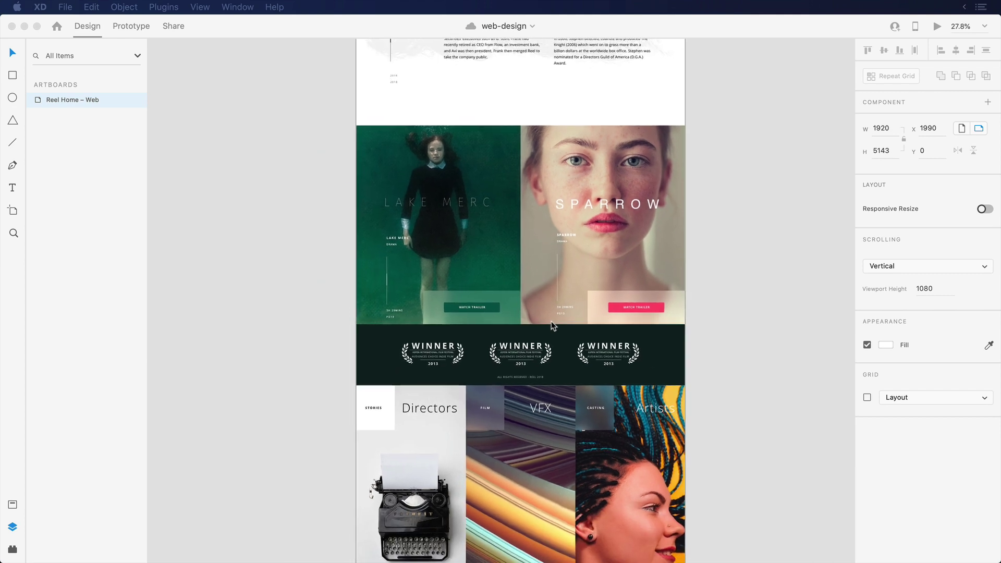
pyautogui.scroll(-3, 551, 321)
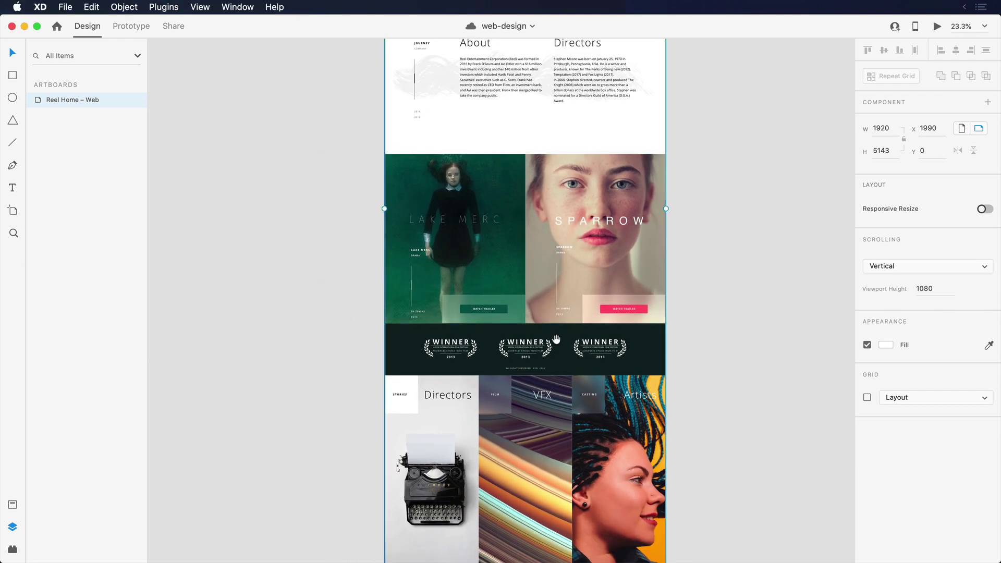
pyautogui.moveTo(555, 339); pyautogui.dragTo(545, 264)
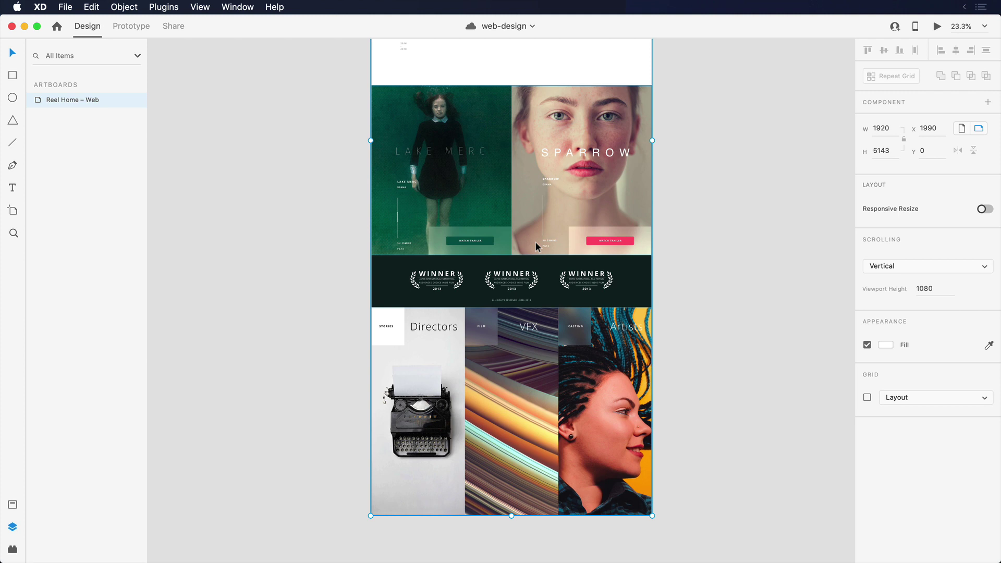
# In the Stack Content group, move the winners footer band below the image gallery.
pyautogui.doubleClick(521, 186)
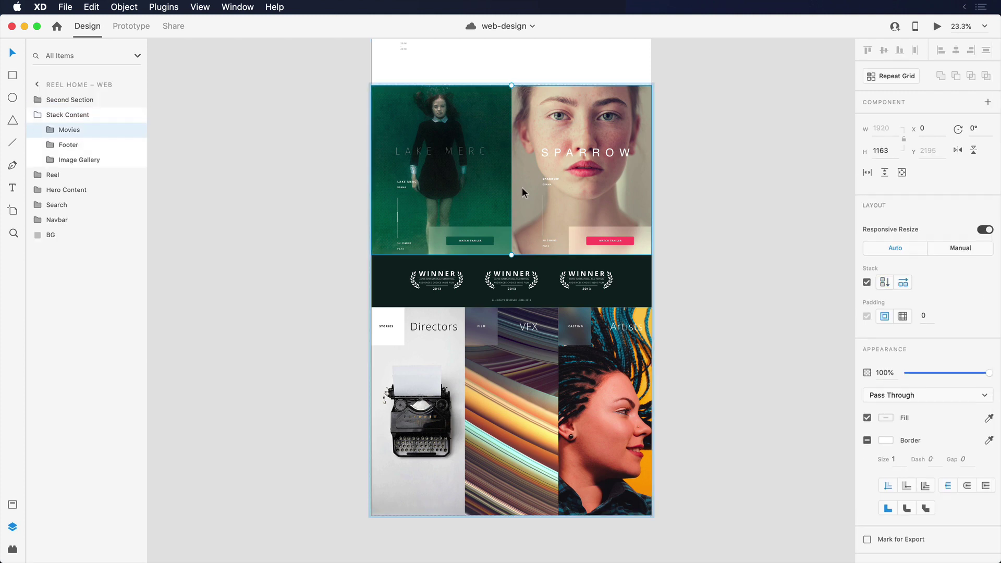
pyautogui.click(540, 277)
pyautogui.click(537, 336)
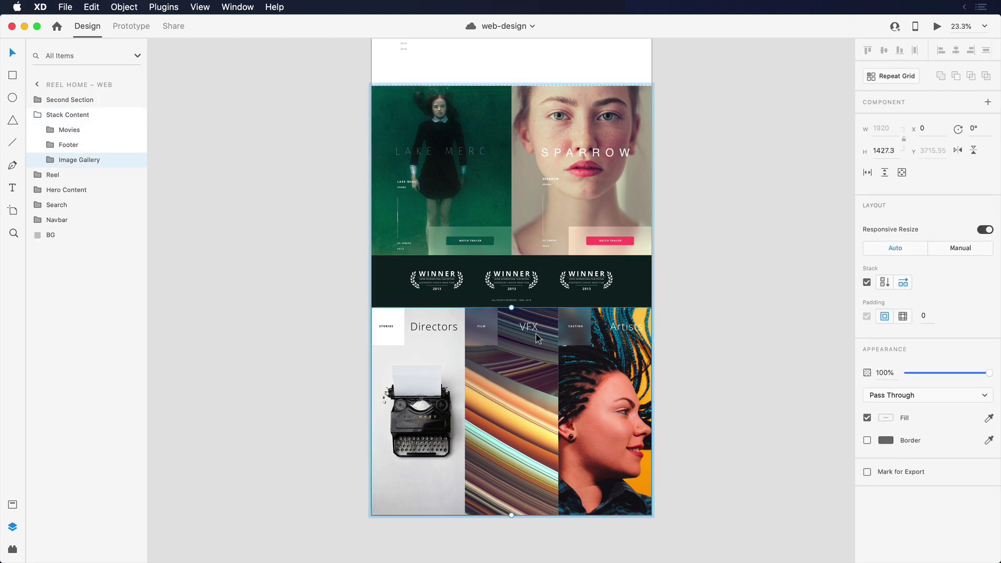
pyautogui.click(668, 314)
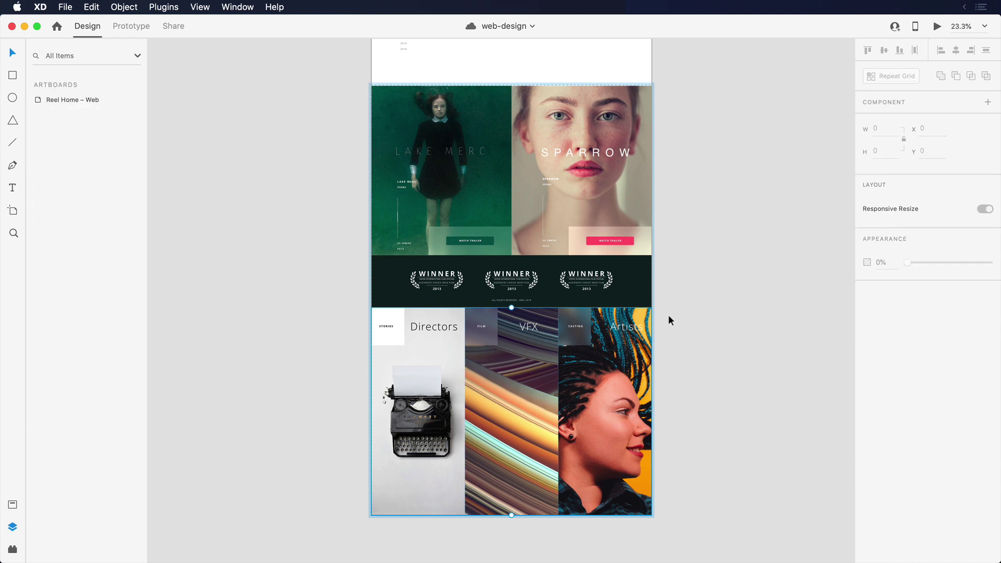
pyautogui.click(635, 316)
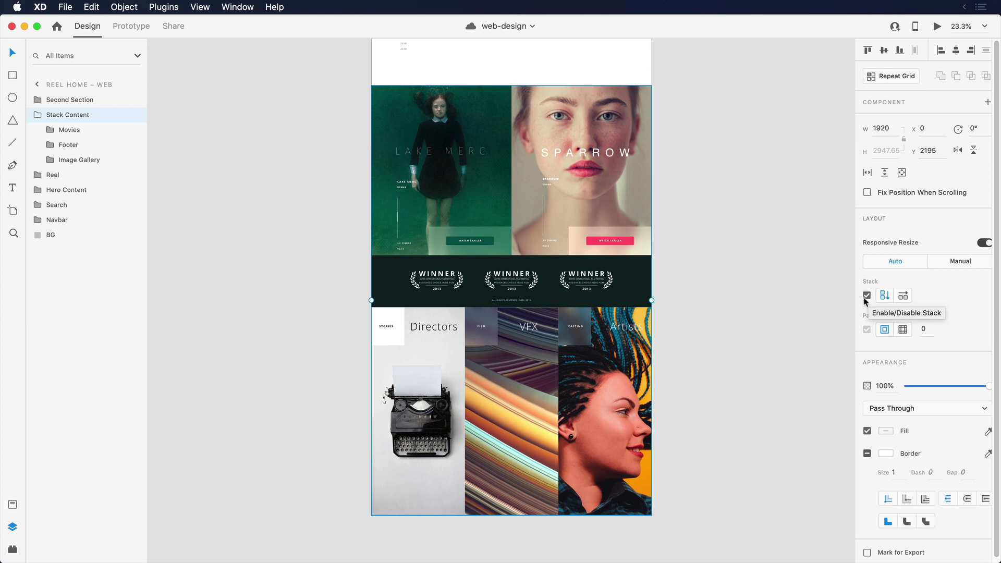
pyautogui.doubleClick(612, 295)
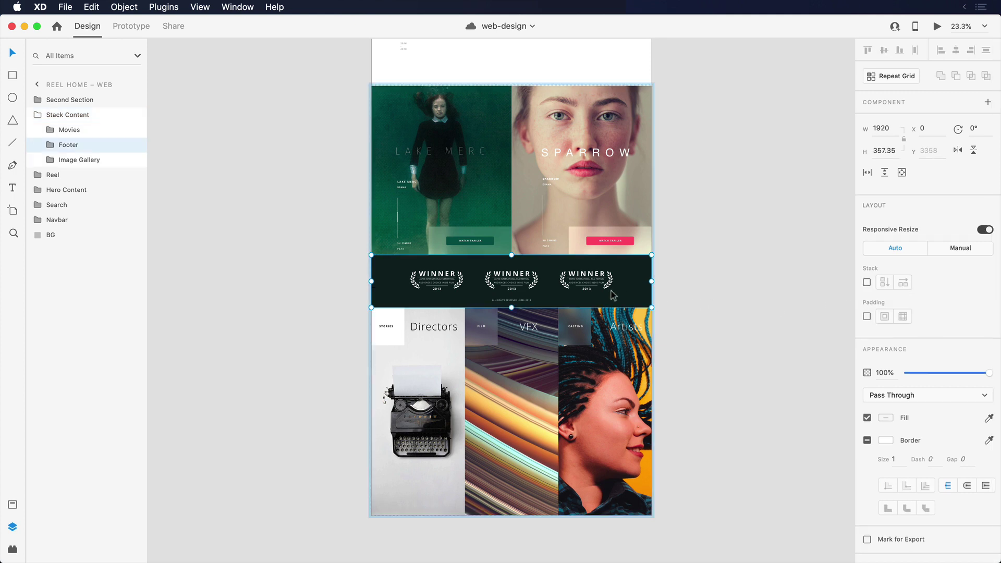
pyautogui.moveTo(609, 292); pyautogui.dragTo(604, 271)
# Reorder the image gallery panels to VFX, Artists, Directors.
pyautogui.click(602, 435)
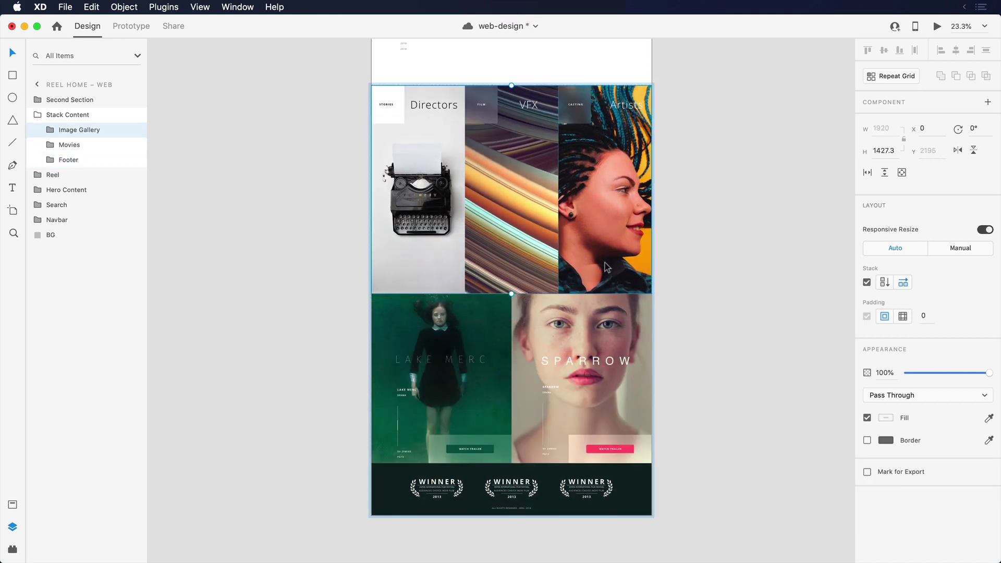
pyautogui.doubleClick(609, 212)
pyautogui.moveTo(617, 212); pyautogui.dragTo(569, 226)
# Make the Watch Trailer button group a component with padding 17, 86, 19, 89.
pyautogui.doubleClick(616, 226)
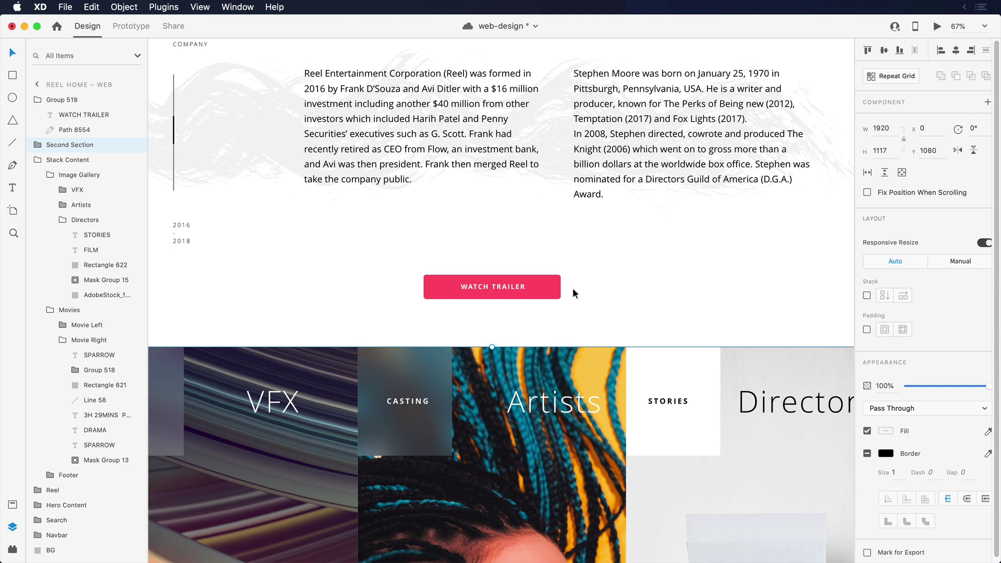
pyautogui.doubleClick(548, 291)
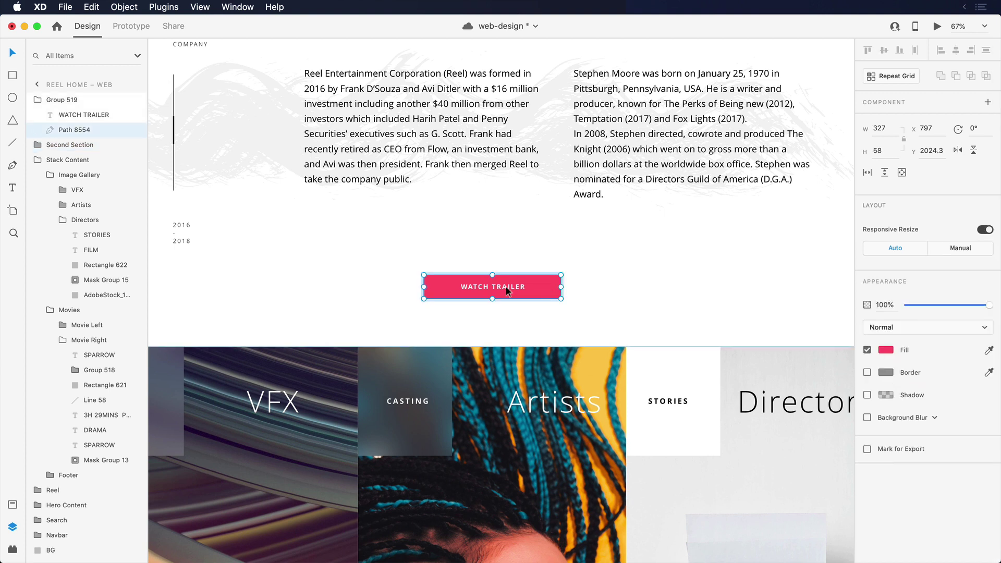
pyautogui.click(510, 286)
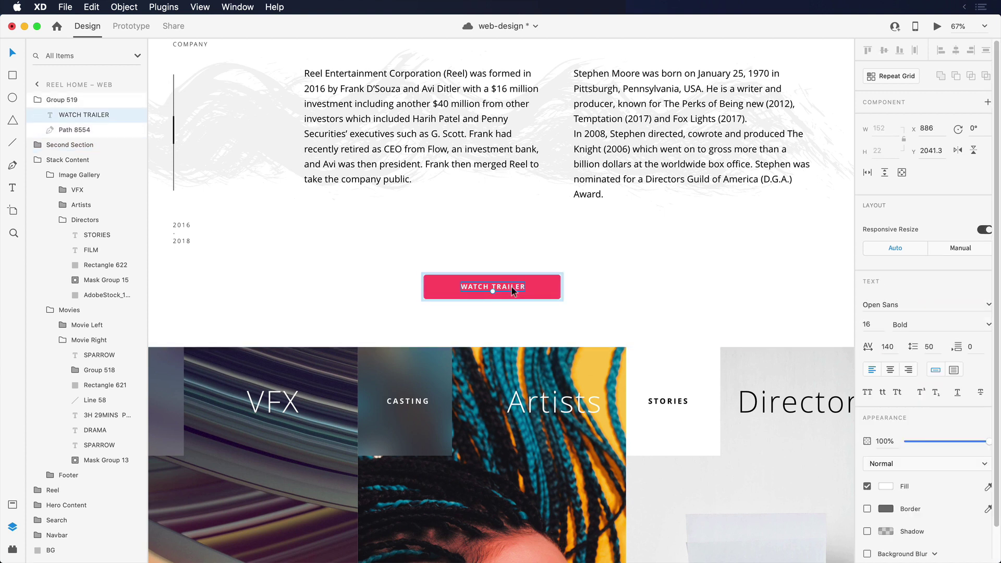
pyautogui.click(582, 284)
pyautogui.click(547, 290)
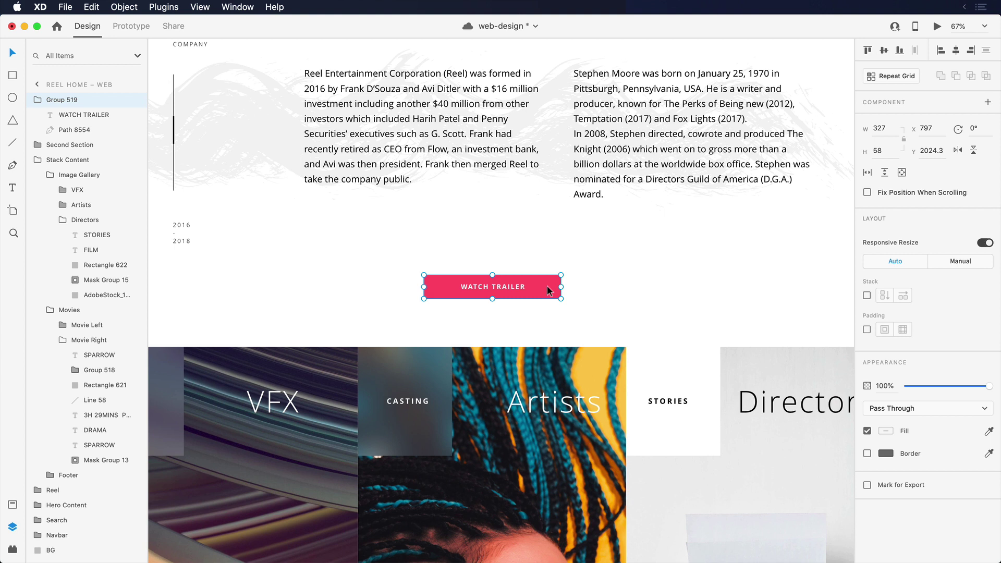
pyautogui.rightClick(548, 290)
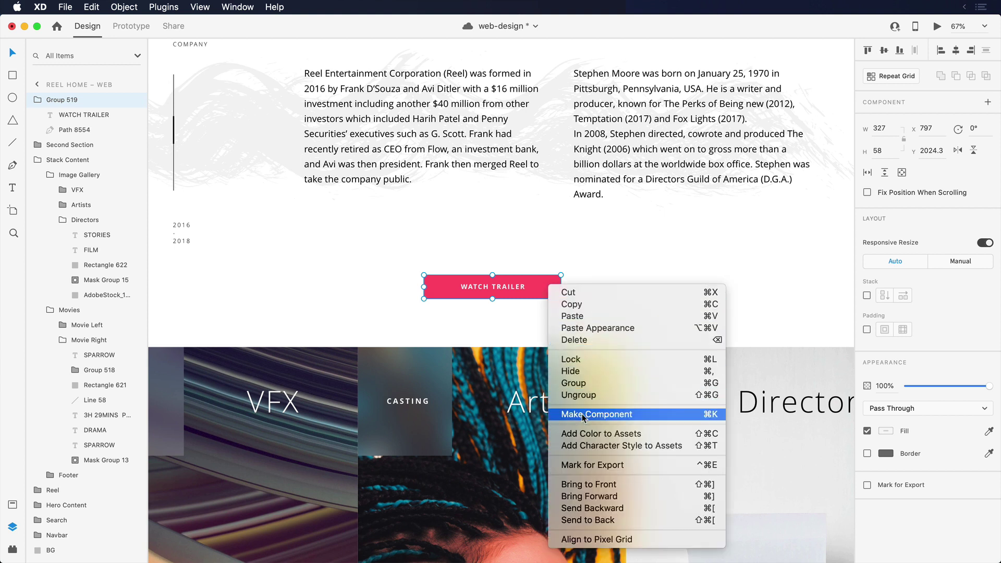
pyautogui.click(987, 103)
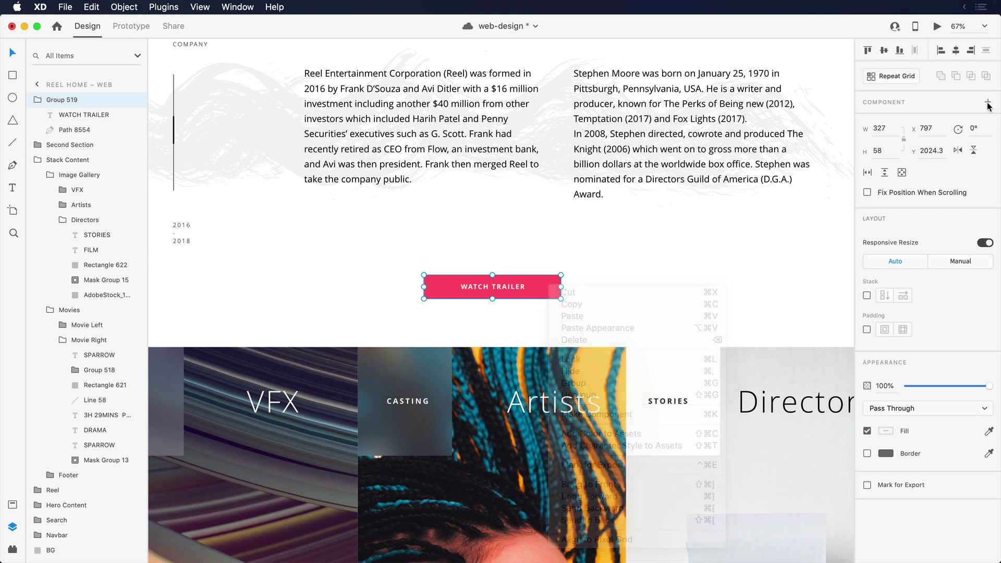
pyautogui.click(987, 103)
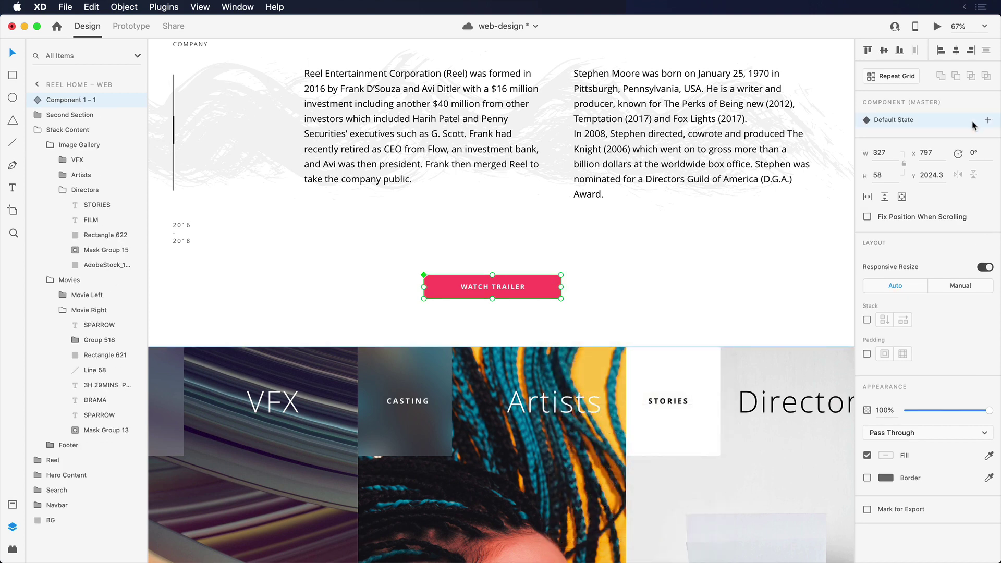
pyautogui.click(866, 354)
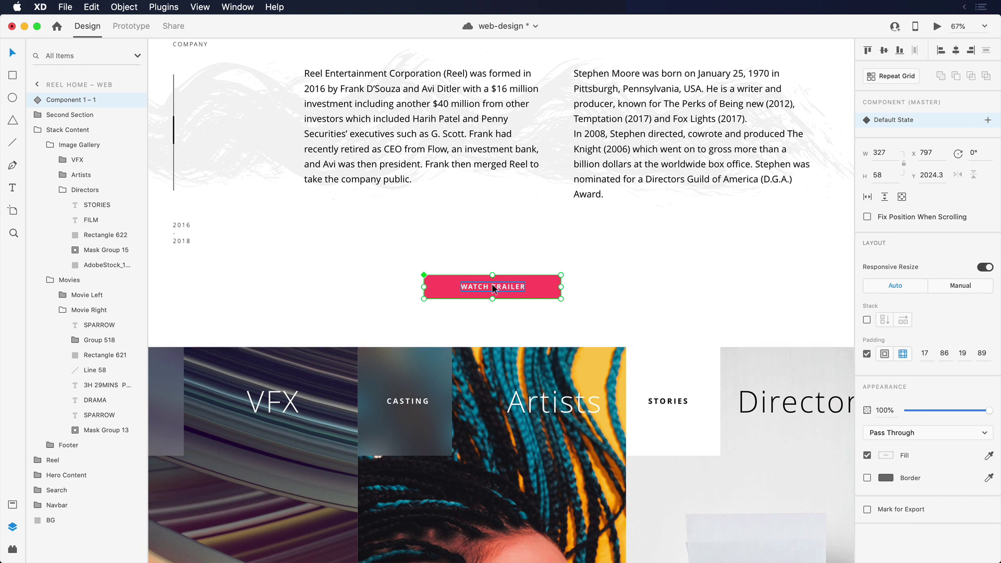
# Change the button's label text to View Trailer.
pyautogui.doubleClick(492, 283)
pyautogui.doubleClick(473, 285)
pyautogui.write('View Trailer')
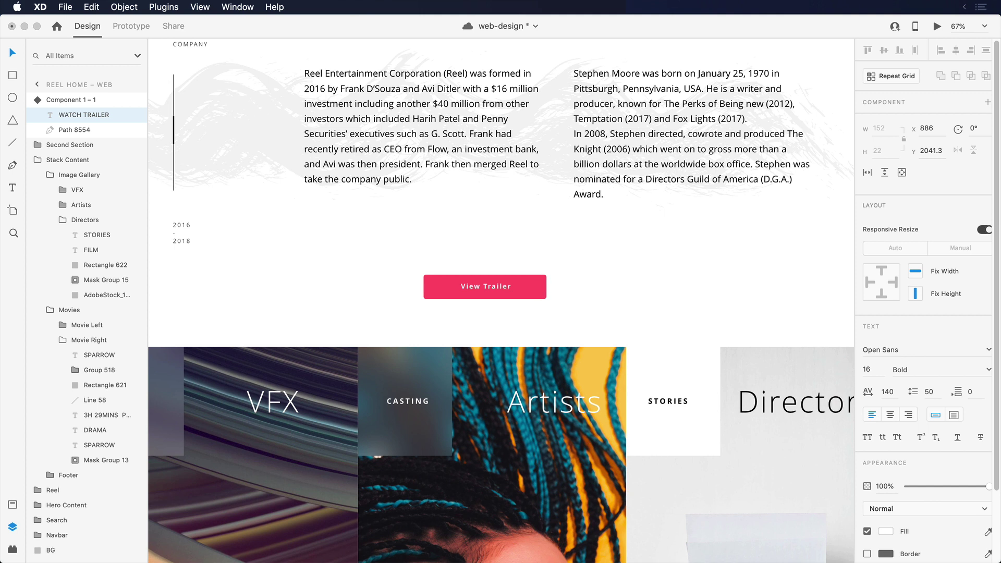
# Add a Hover State to the View Trailer component.
pyautogui.click(493, 225)
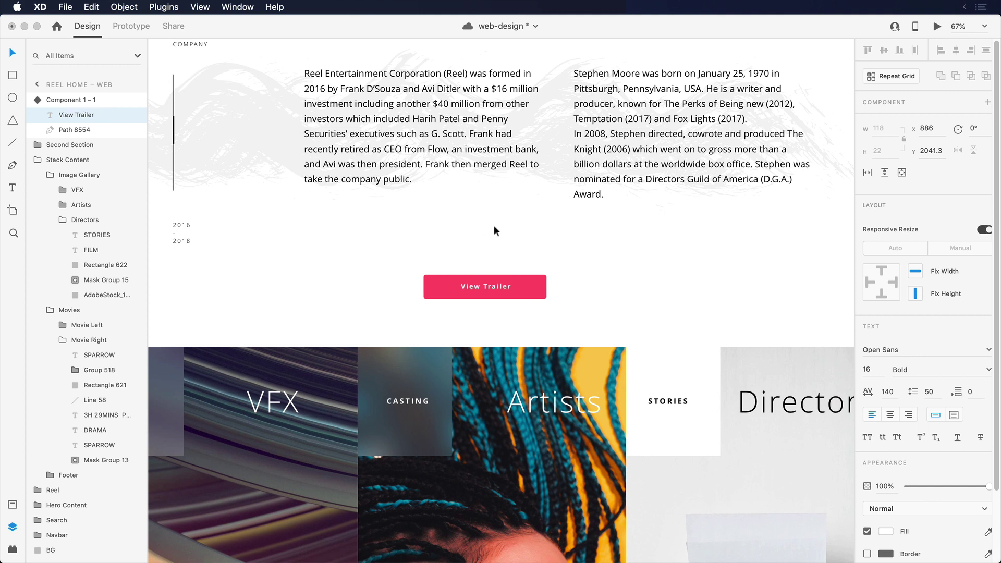
pyautogui.click(532, 294)
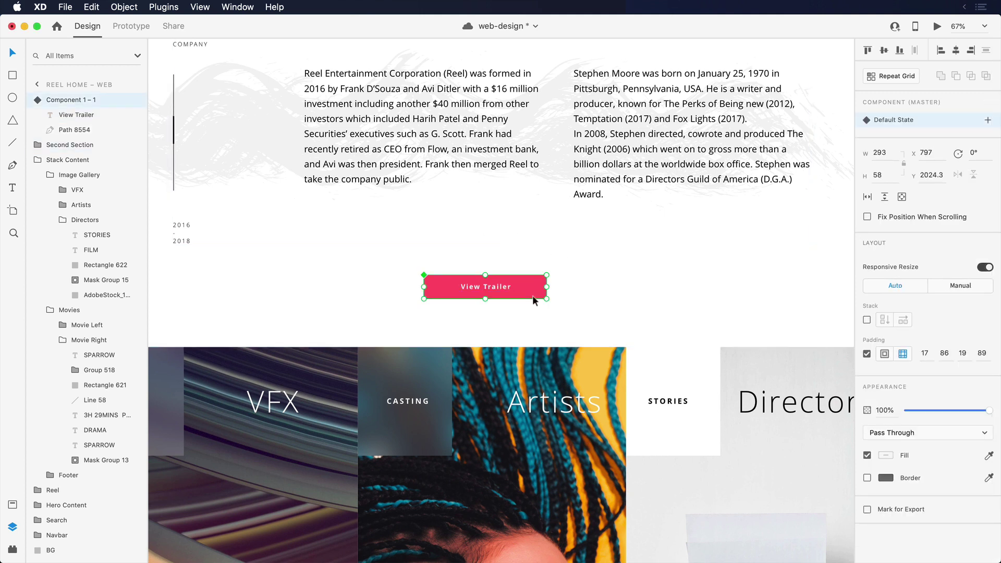
pyautogui.click(987, 121)
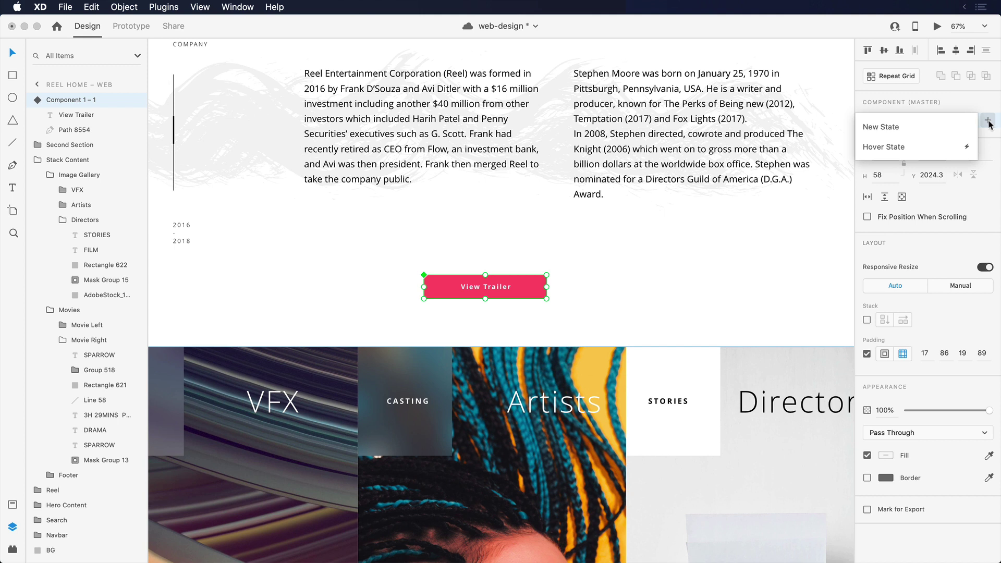
pyautogui.click(948, 150)
pyautogui.press('Return')
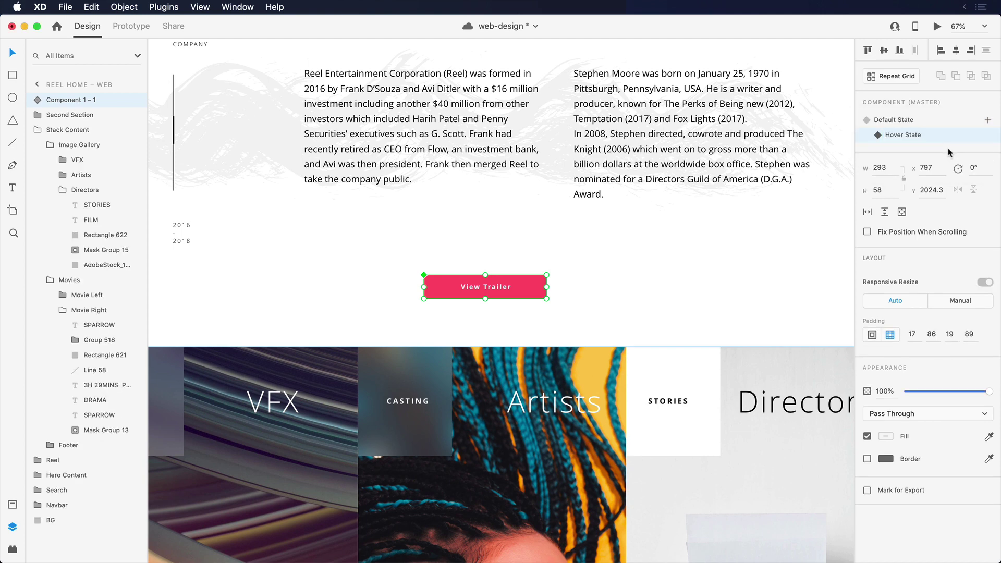
# In the Hover State, darken the button fill to pink #CC5463.
pyautogui.doubleClick(531, 291)
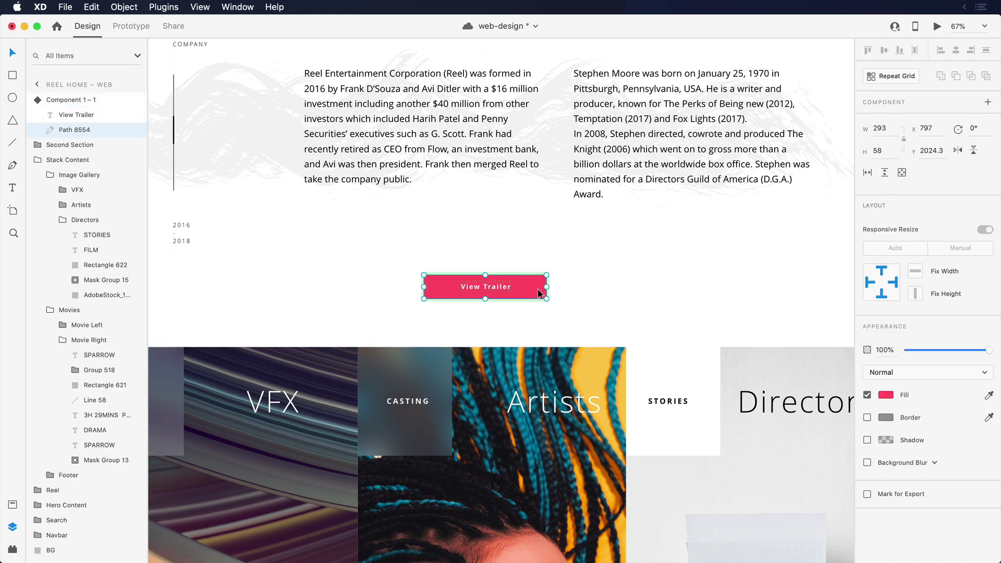
pyautogui.click(885, 395)
pyautogui.moveTo(798, 341); pyautogui.dragTo(794, 354)
pyautogui.click(646, 313)
pyautogui.click(536, 282)
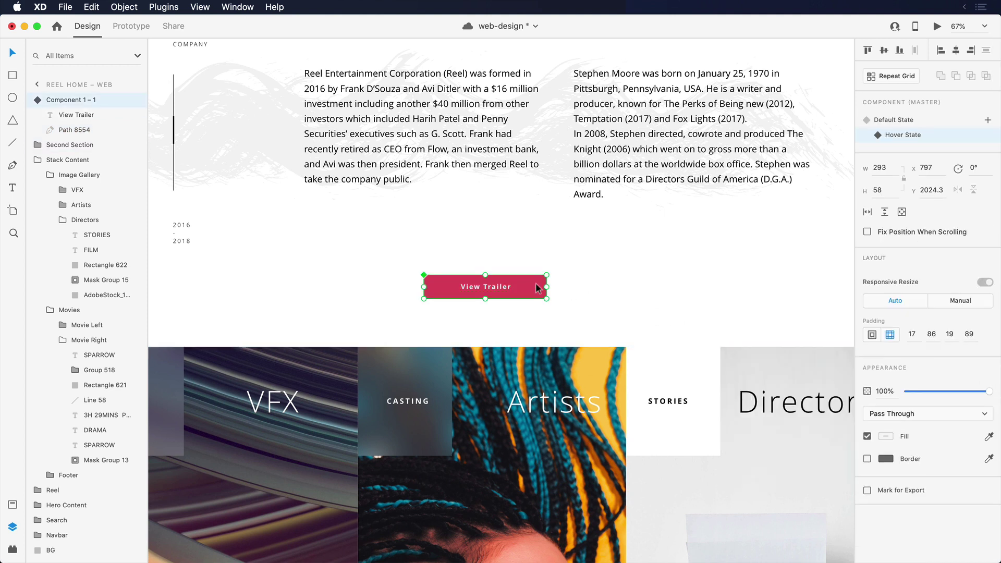
# Check the button's hover effect in Desktop Preview, then close the preview.
pyautogui.click(936, 26)
pyautogui.scroll(-10, 833, 255)
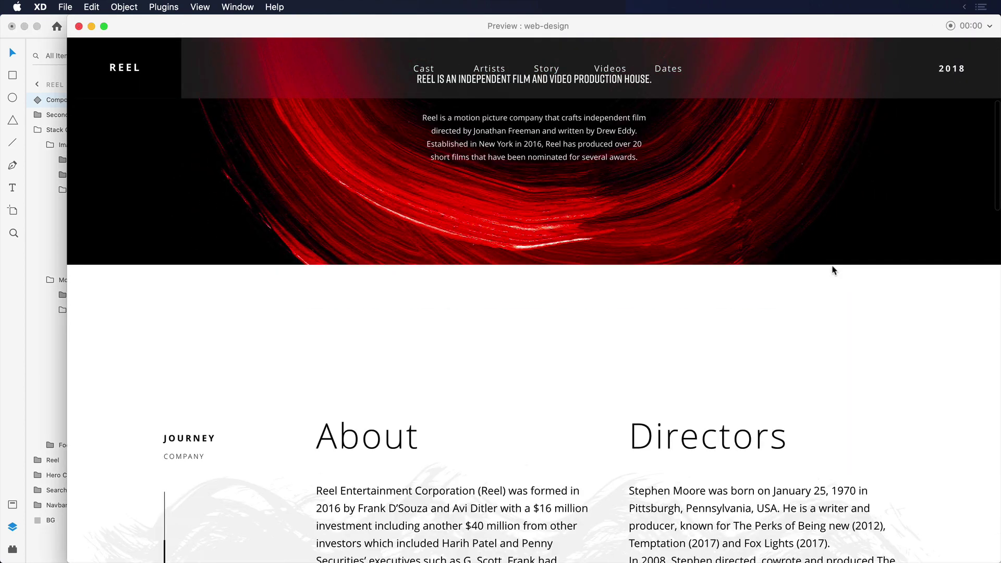
pyautogui.scroll(-3, 833, 269)
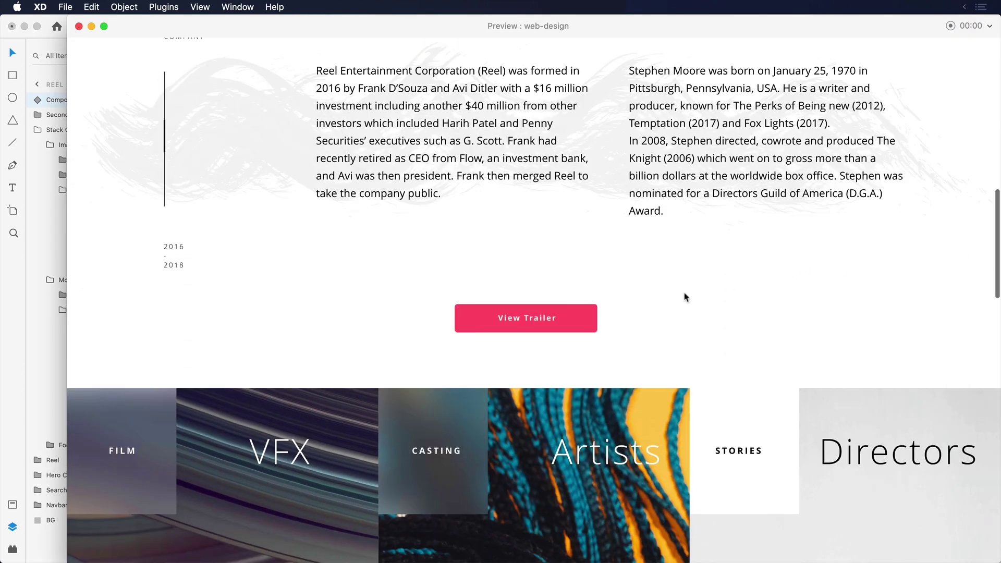
pyautogui.press('super+w')
# Rename the Component 1 asset to Primary Button in the Assets panel.
pyautogui.click(622, 305)
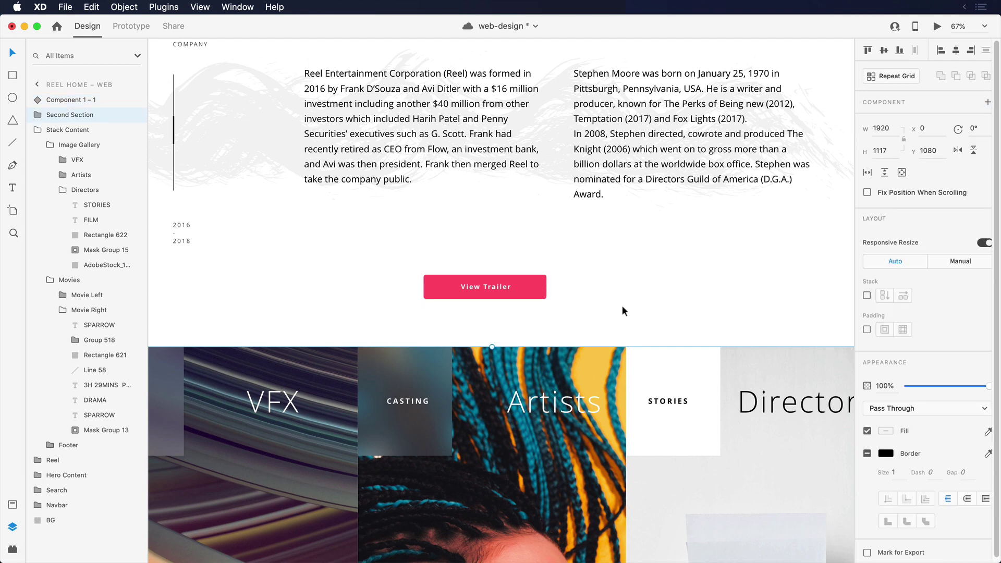
pyautogui.scroll(-3, 621, 304)
pyautogui.press('super+shift+y')
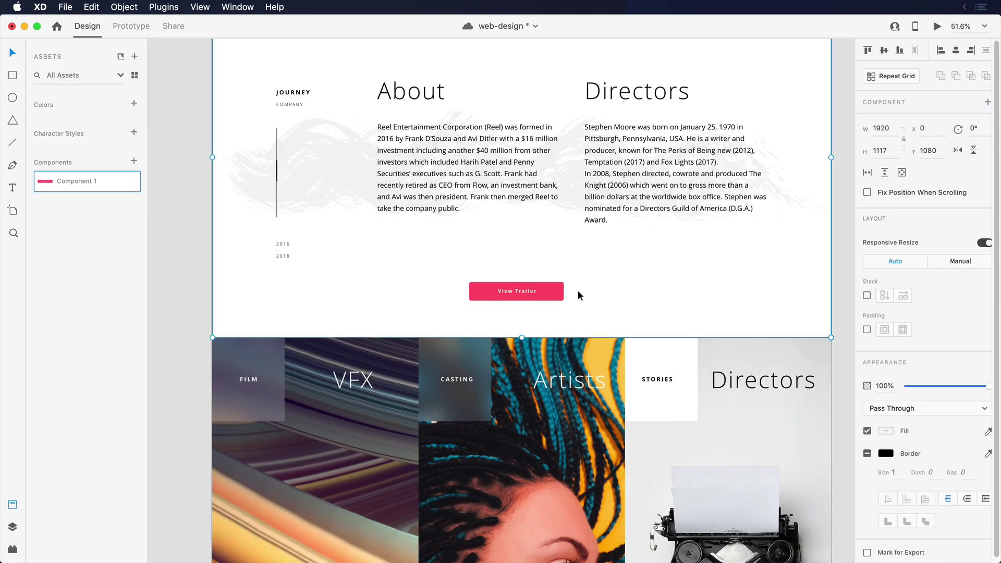
pyautogui.doubleClick(81, 184)
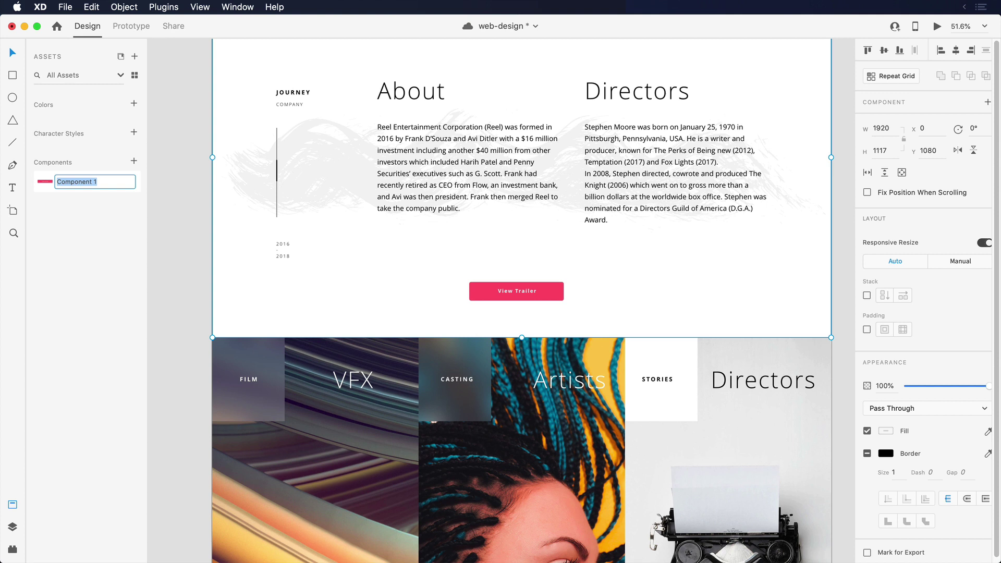
pyautogui.write('Primary Button')
pyautogui.press('Return')
# Place a second Primary Button beside View Trailer and label it Contact Us.
pyautogui.moveTo(74, 174); pyautogui.dragTo(621, 295)
pyautogui.doubleClick(622, 295)
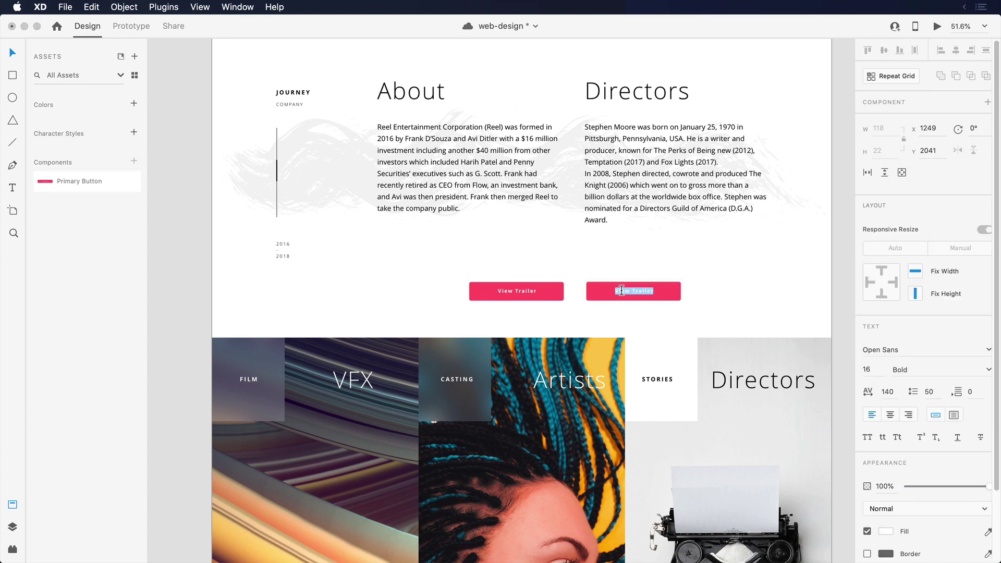
pyautogui.doubleClick(621, 290)
pyautogui.write('Contact Us')
pyautogui.click(724, 270)
# Wire the Artists link to Scroll To Stack Content, adjusting the vertical offset to 1433.
pyautogui.scroll(10, 725, 270)
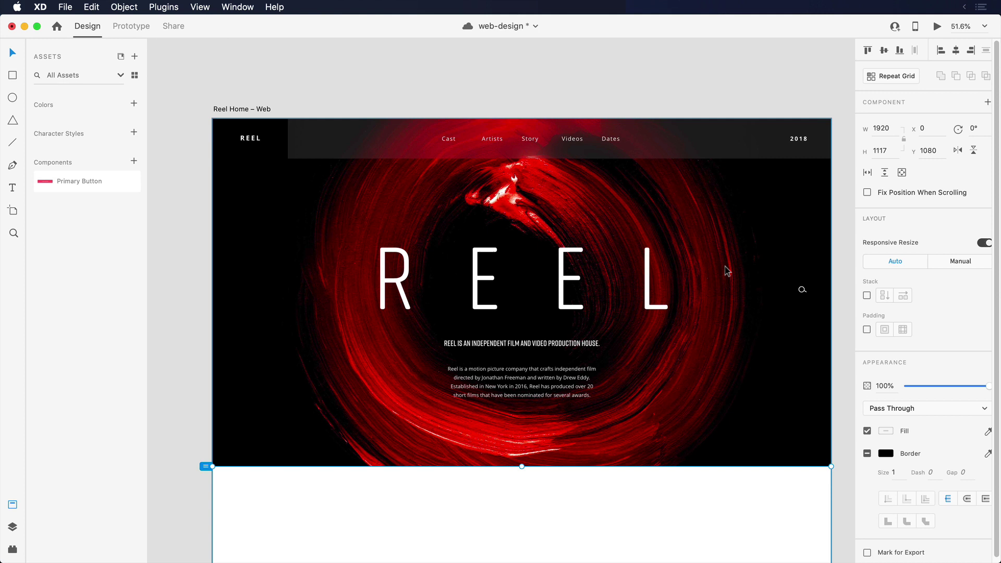
pyautogui.click(130, 27)
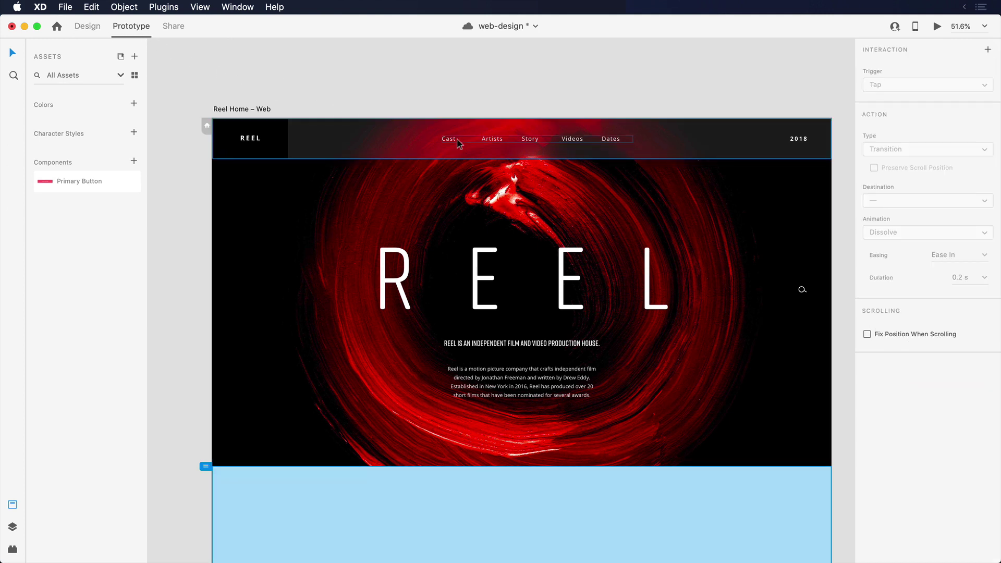
pyautogui.click(496, 143)
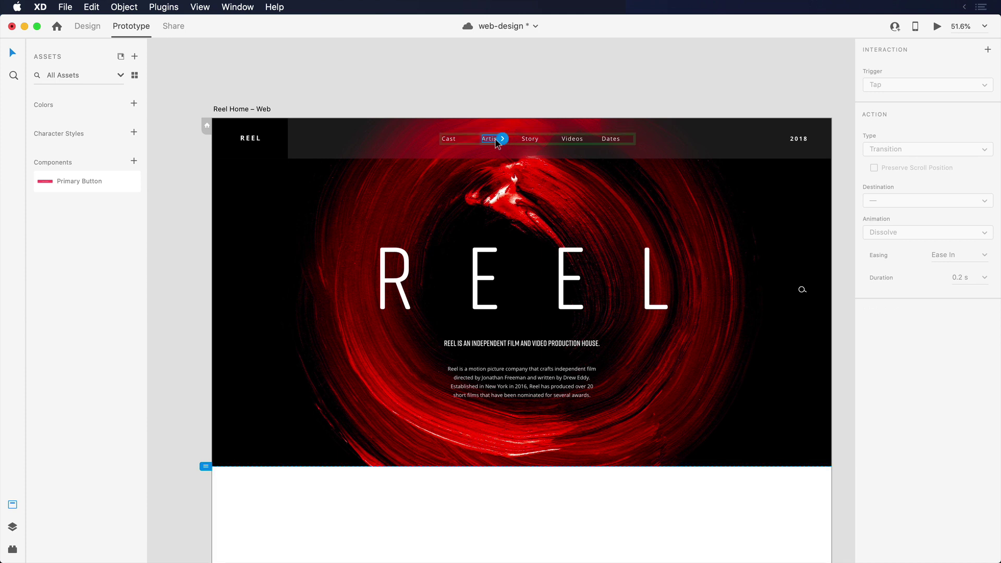
pyautogui.moveTo(502, 140); pyautogui.dragTo(558, 387)
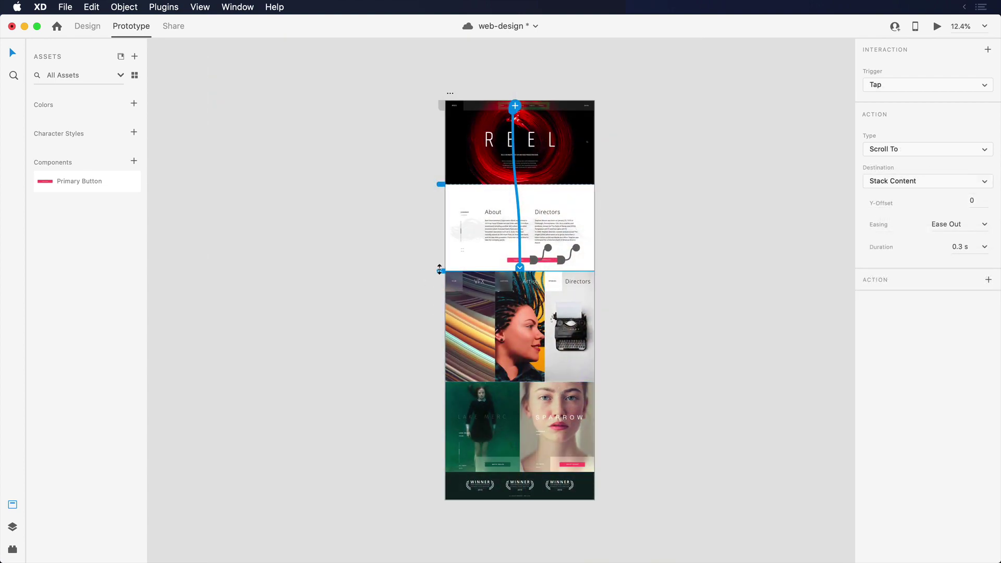
pyautogui.moveTo(441, 269); pyautogui.dragTo(428, 381)
# Test in Desktop Preview that Artists scrolls down to Stack Content, then close the preview.
pyautogui.press('super+Return')
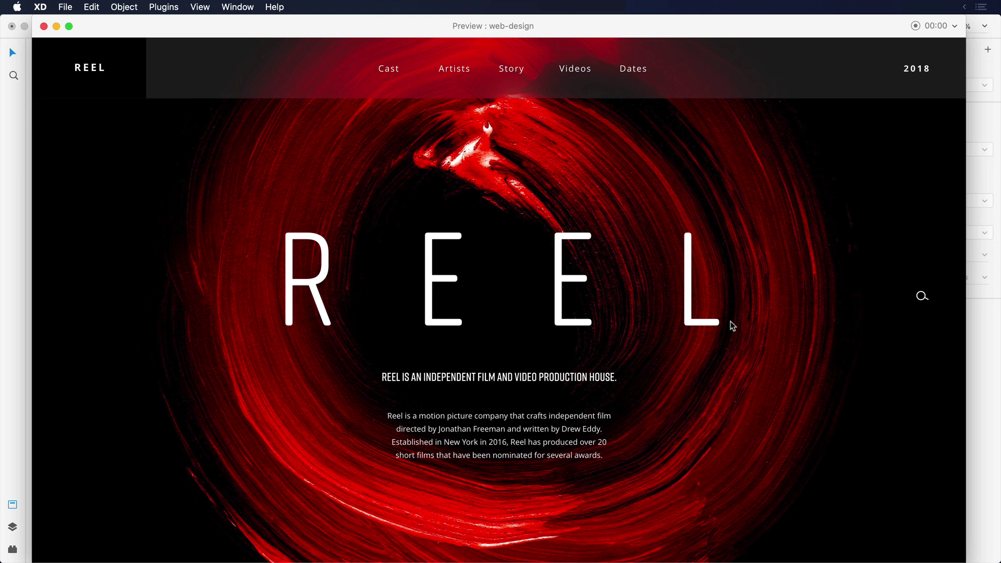
pyautogui.click(452, 71)
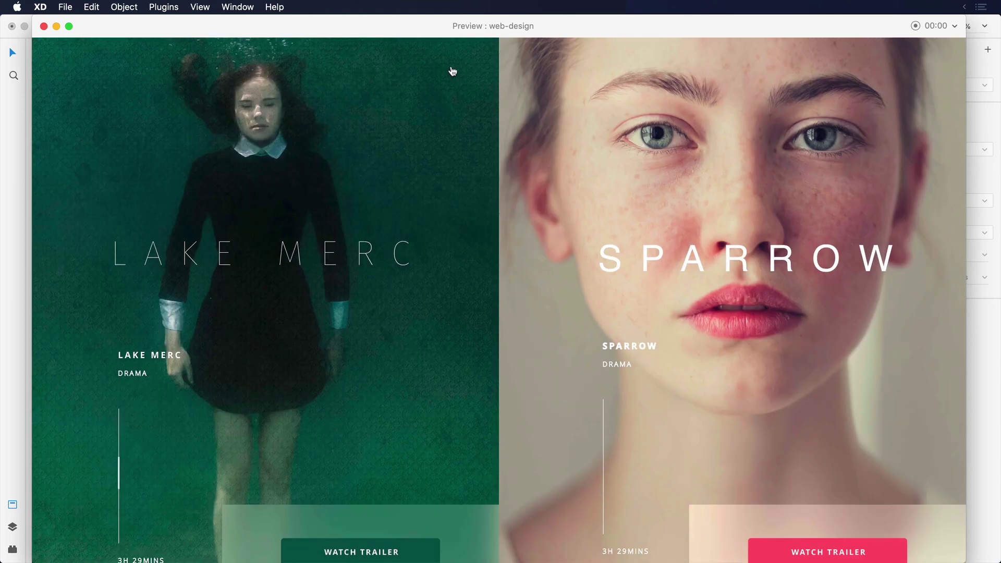
pyautogui.press('super+w')
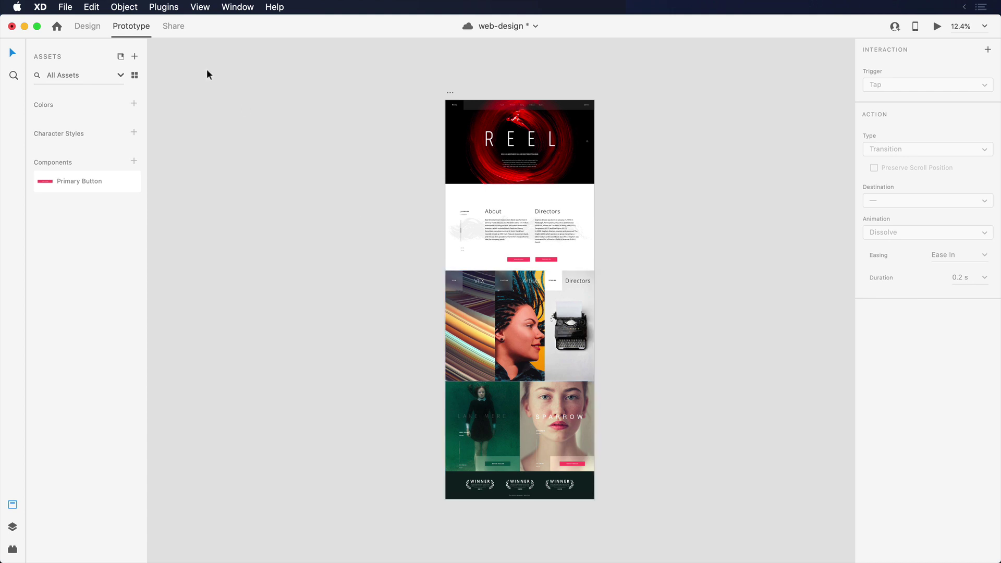
# Set the share link's View Setting to Development and keep Web as the export platform.
pyautogui.click(173, 27)
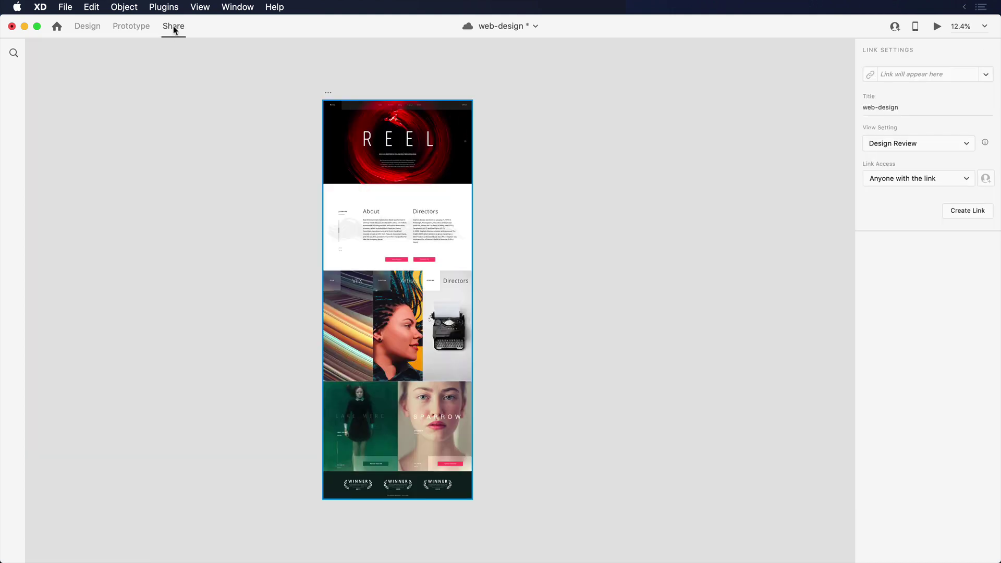
pyautogui.click(897, 150)
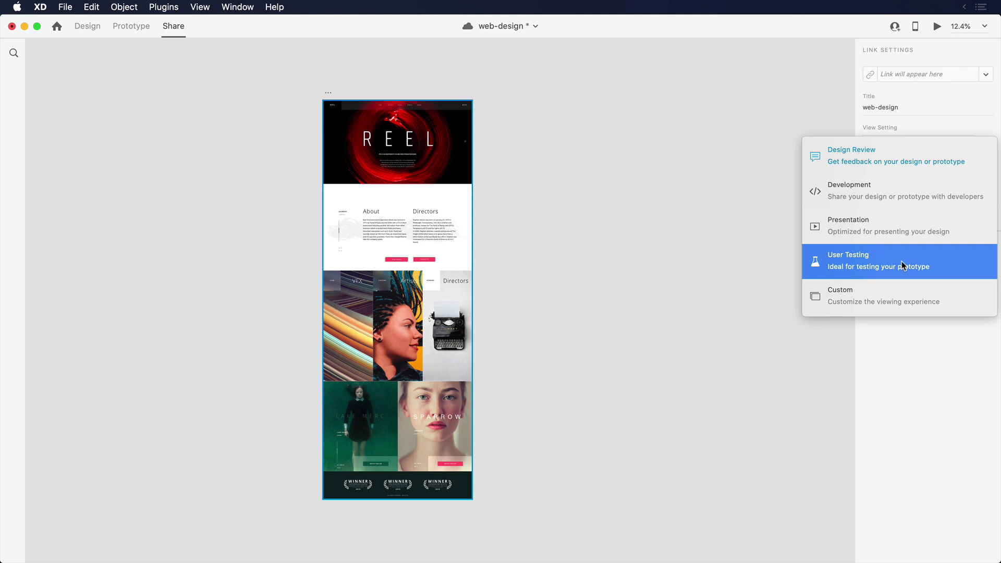
pyautogui.click(901, 200)
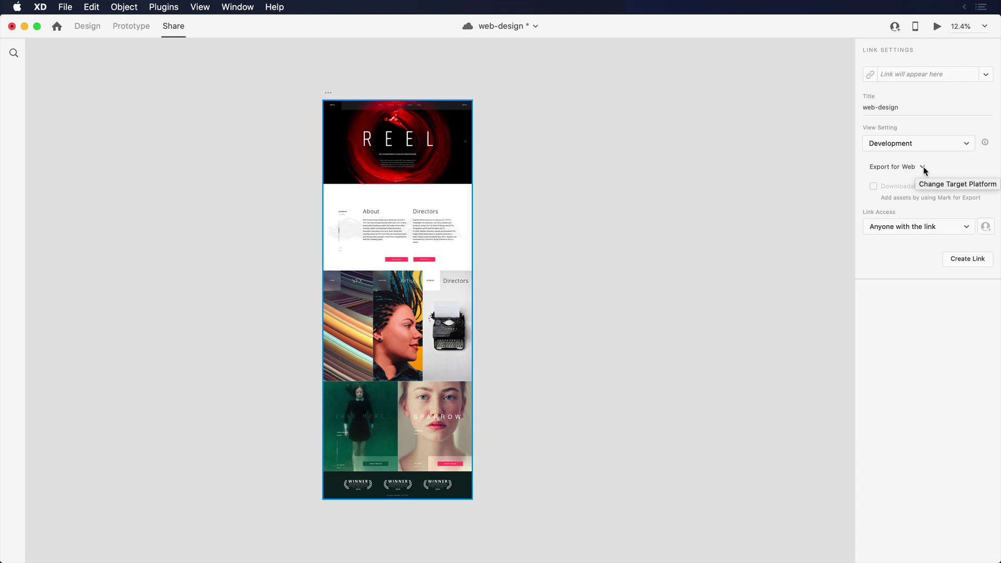
pyautogui.click(922, 168)
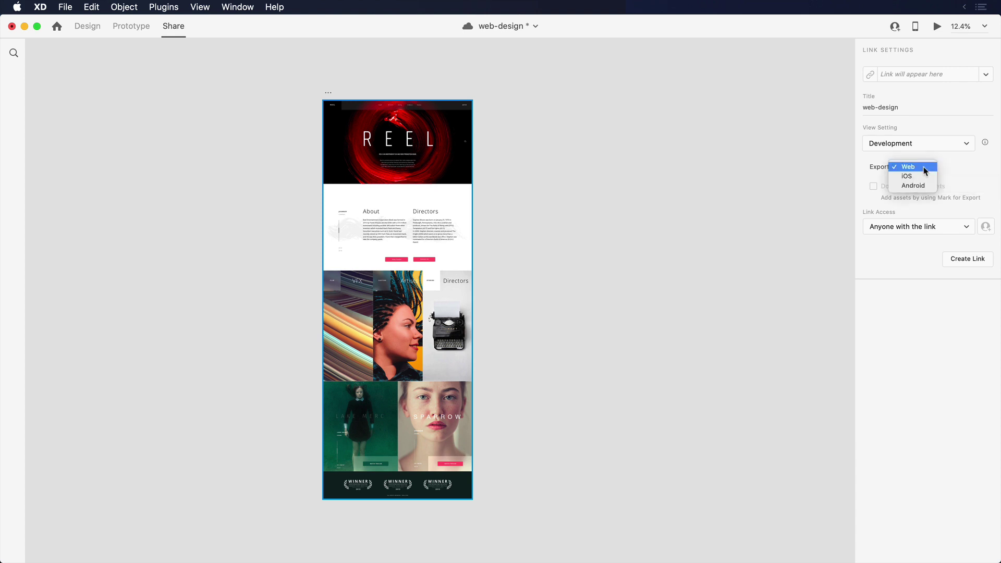
pyautogui.click(924, 170)
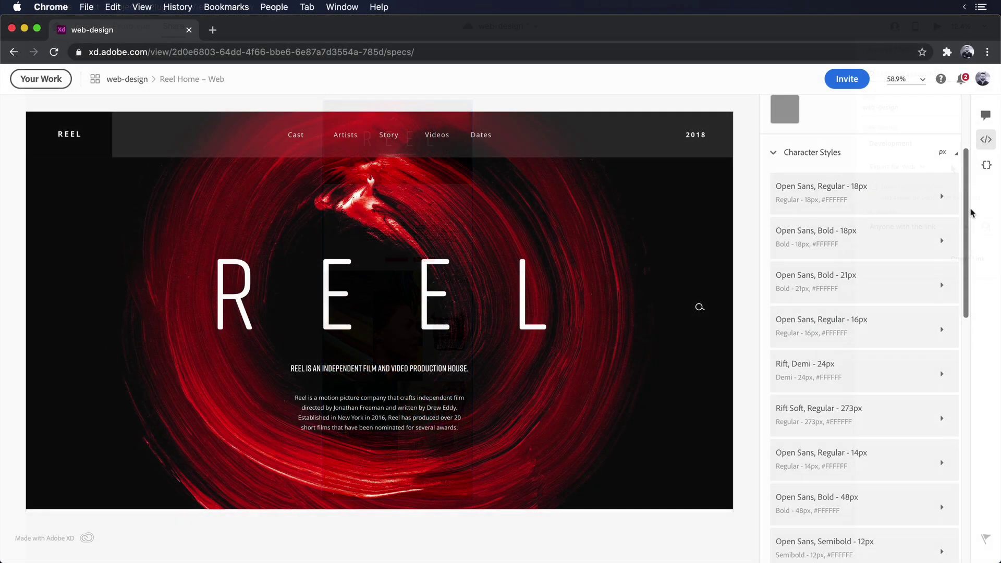
# Inspect the REEL headline in the web specs and select its CSS block to copy.
pyautogui.scroll(-5, 971, 271)
pyautogui.moveTo(969, 297); pyautogui.dragTo(962, 466)
pyautogui.click(533, 307)
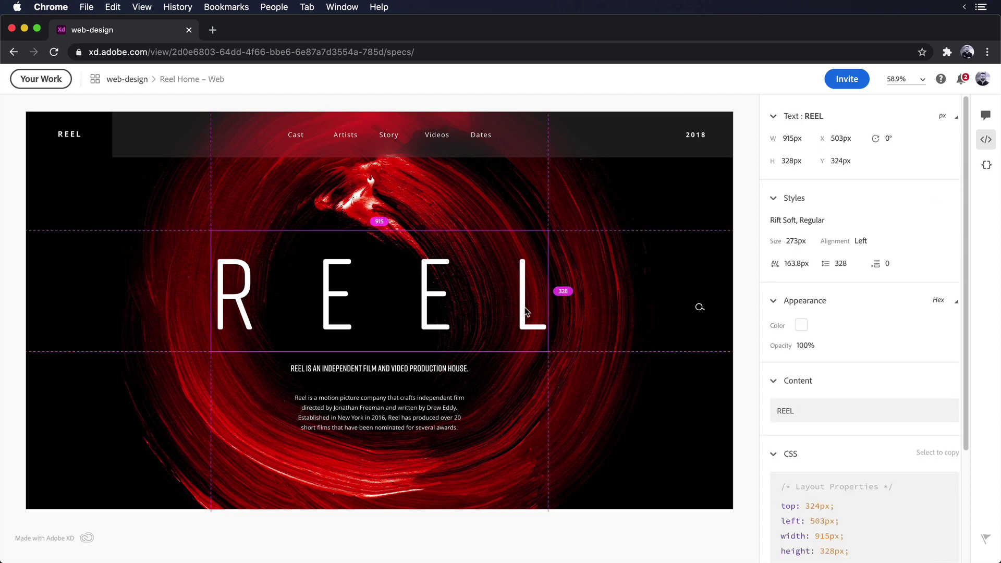
pyautogui.scroll(-3, 931, 374)
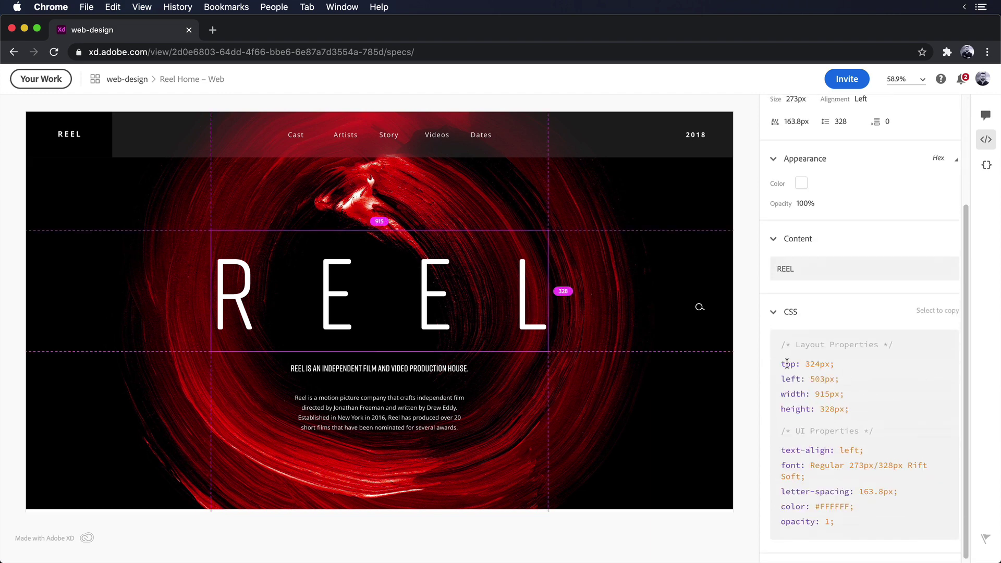
pyautogui.moveTo(780, 364); pyautogui.dragTo(905, 527)
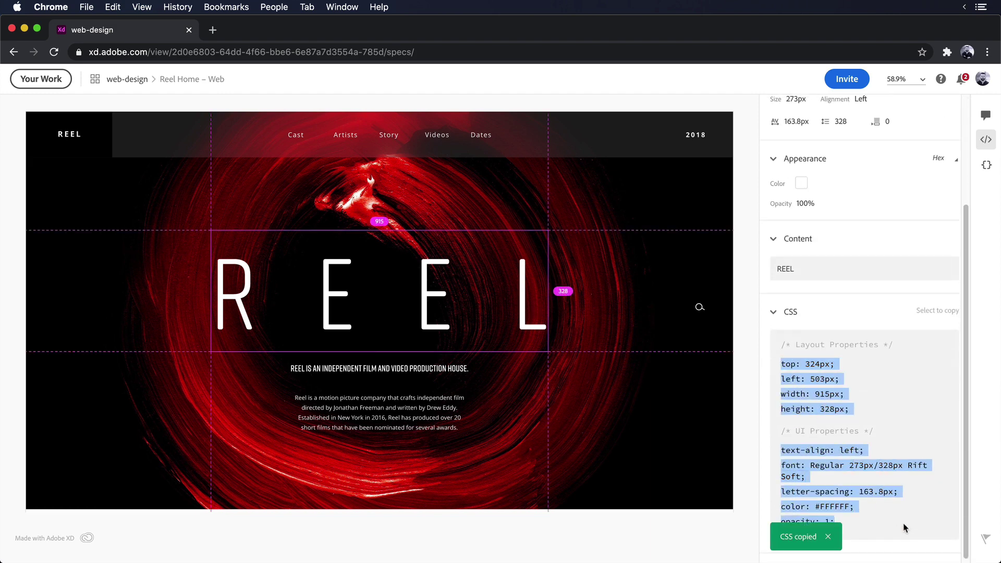